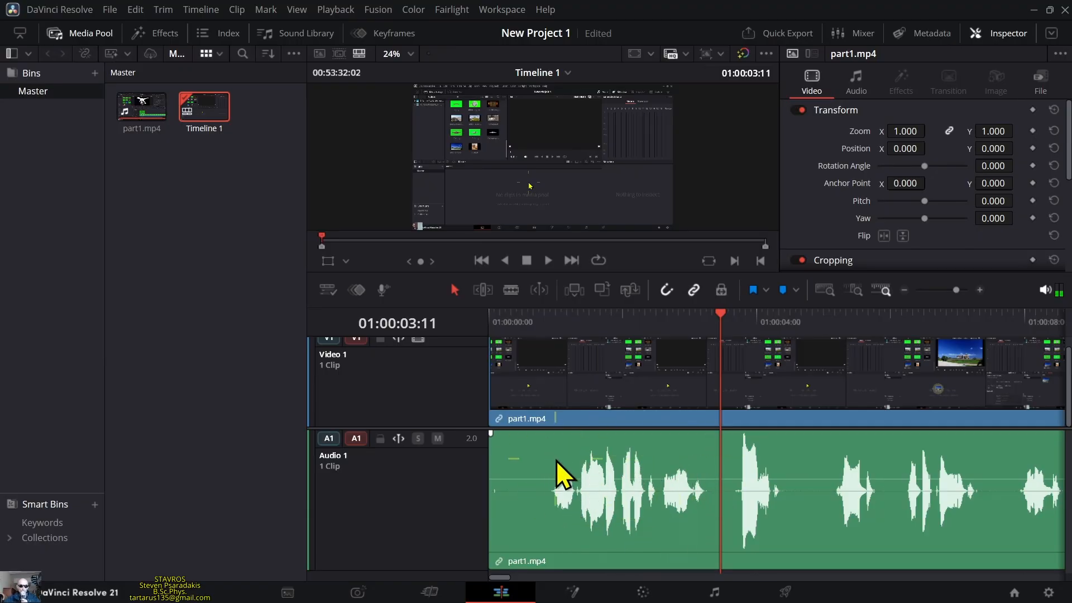
scroll(646, 518, "up", 1)
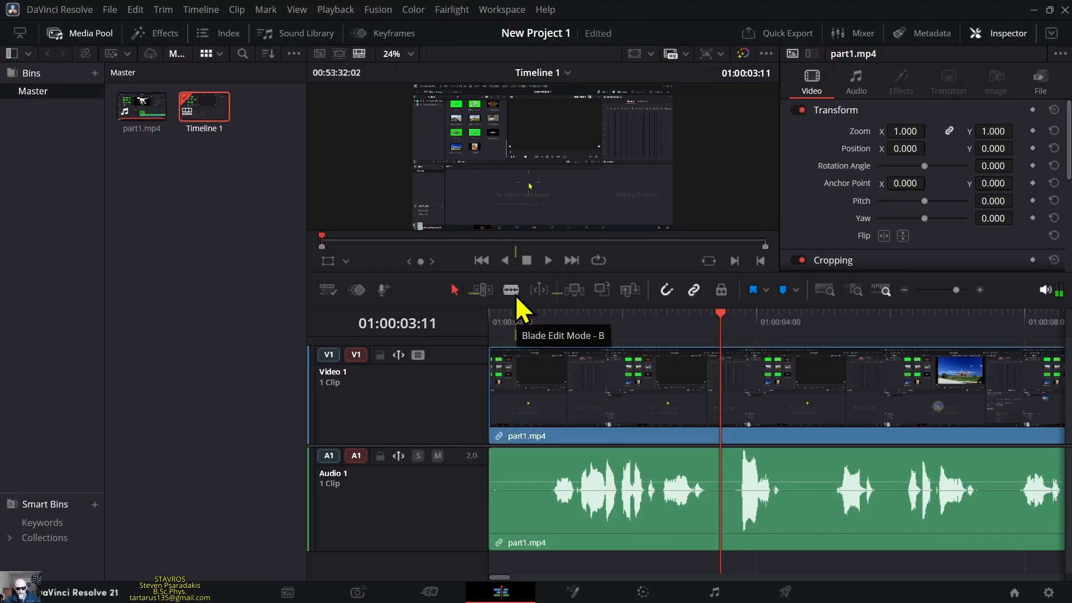
left_click(432, 591)
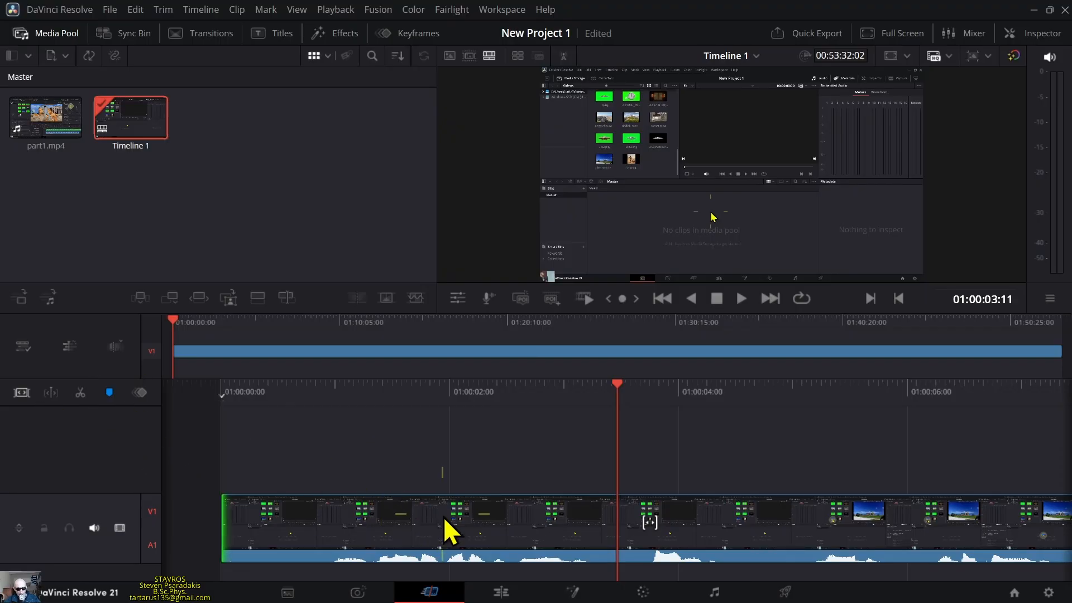
left_click(498, 592)
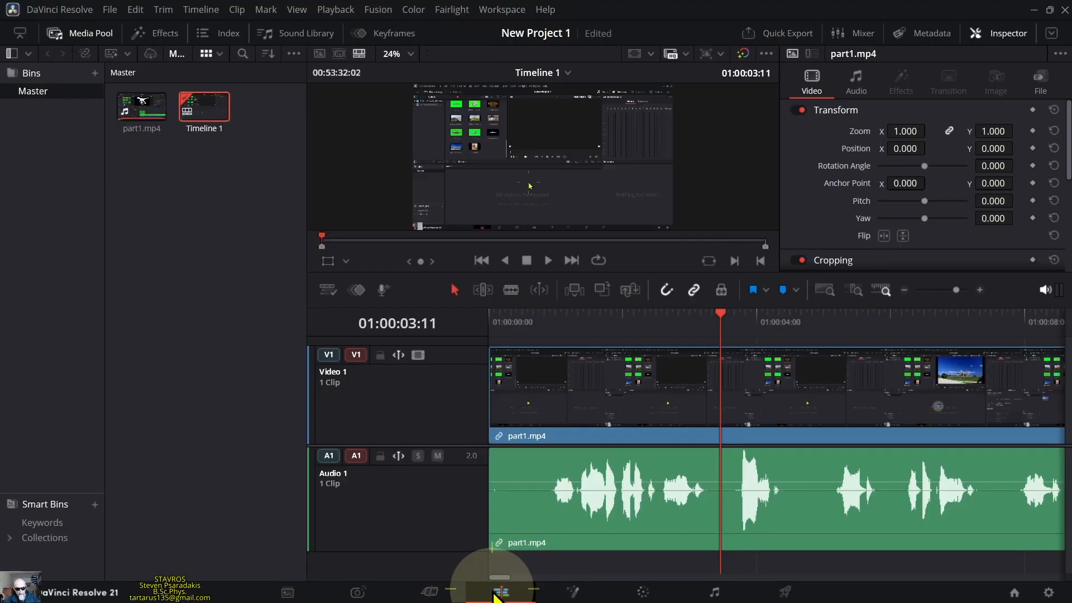
Unlink the video and audio of the part1.mp4 clip on the timeline
left_click(668, 467)
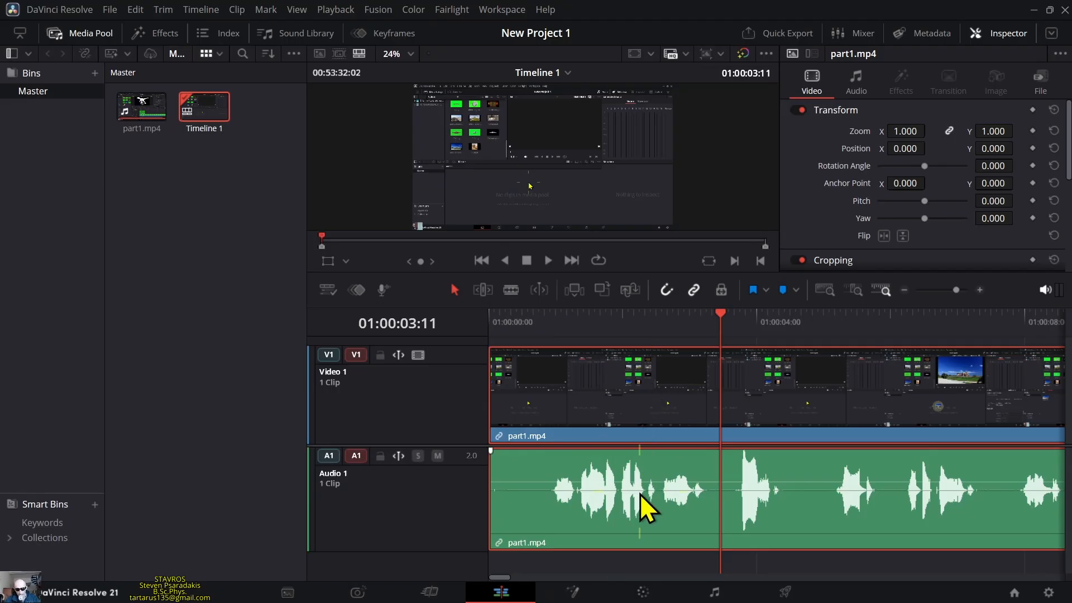
right_click(628, 409)
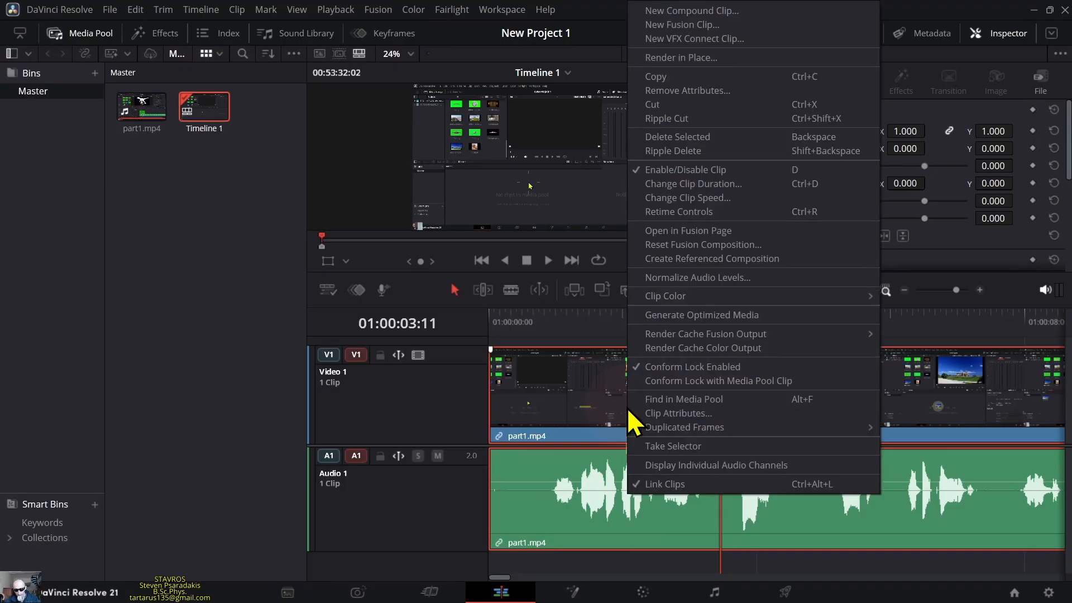
left_click(654, 486)
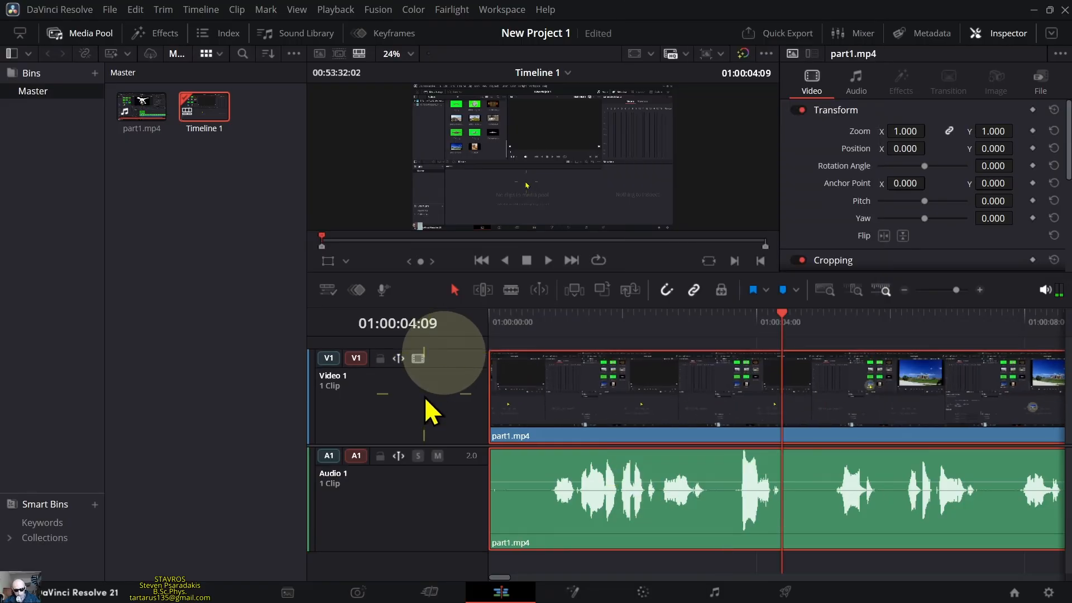
left_click_drag(423, 447, 416, 520)
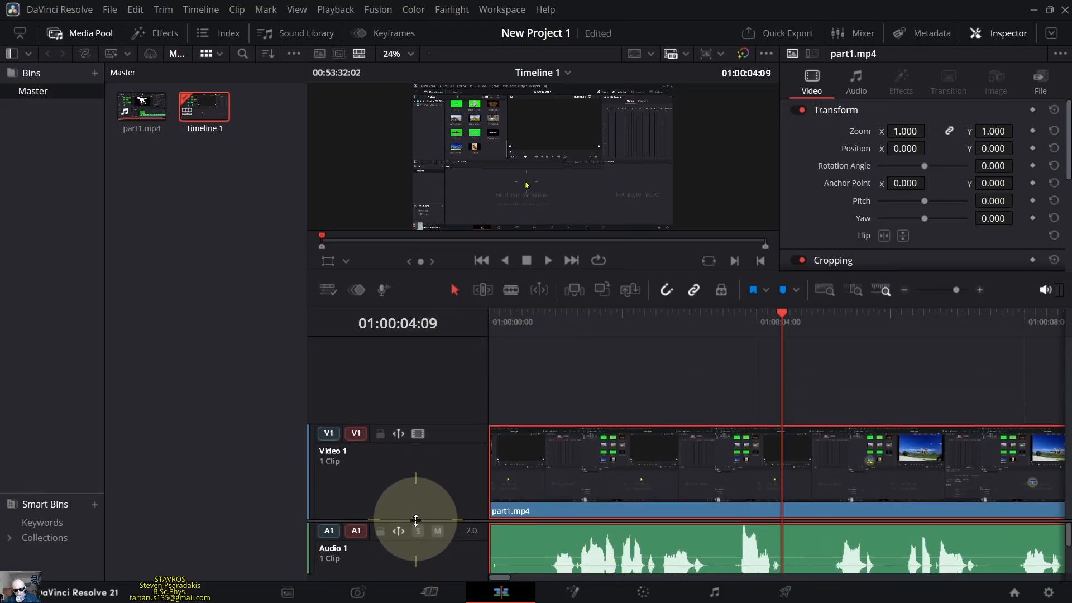
left_click(966, 373)
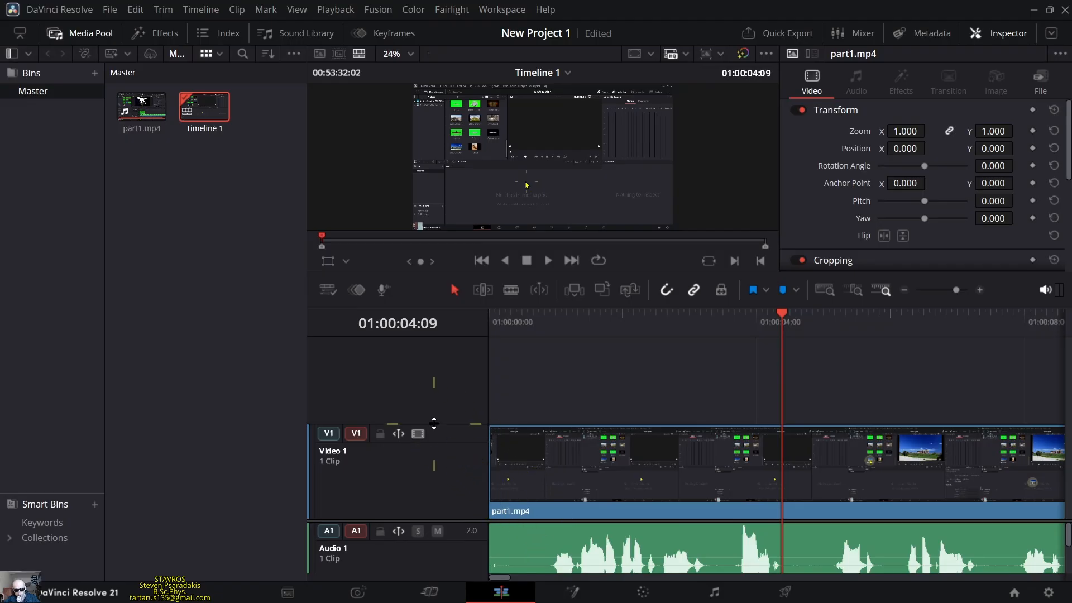
left_click_drag(433, 425, 432, 387)
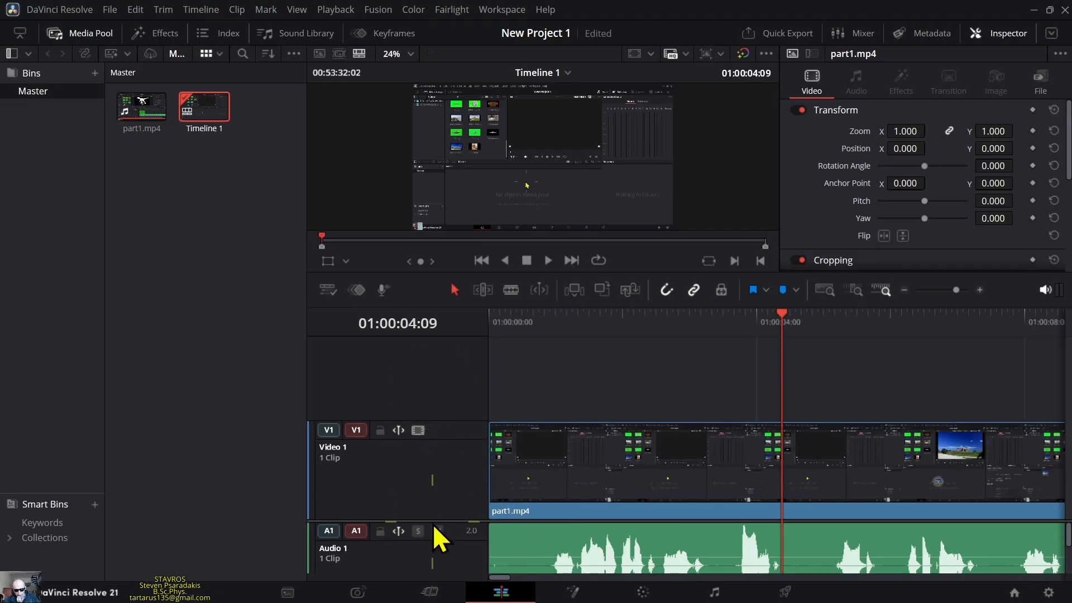
left_click_drag(431, 520, 426, 449)
Split the part1.mp4 audio clip with the blade at about 01:00:03:09, in the pause before the second phrase
left_click(819, 317)
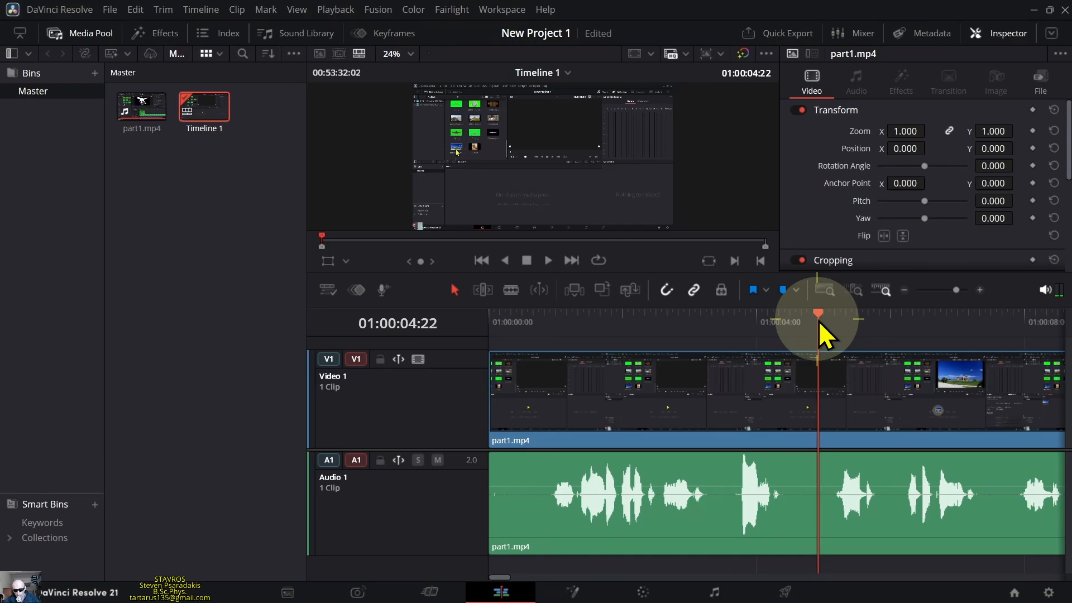
left_click(510, 294)
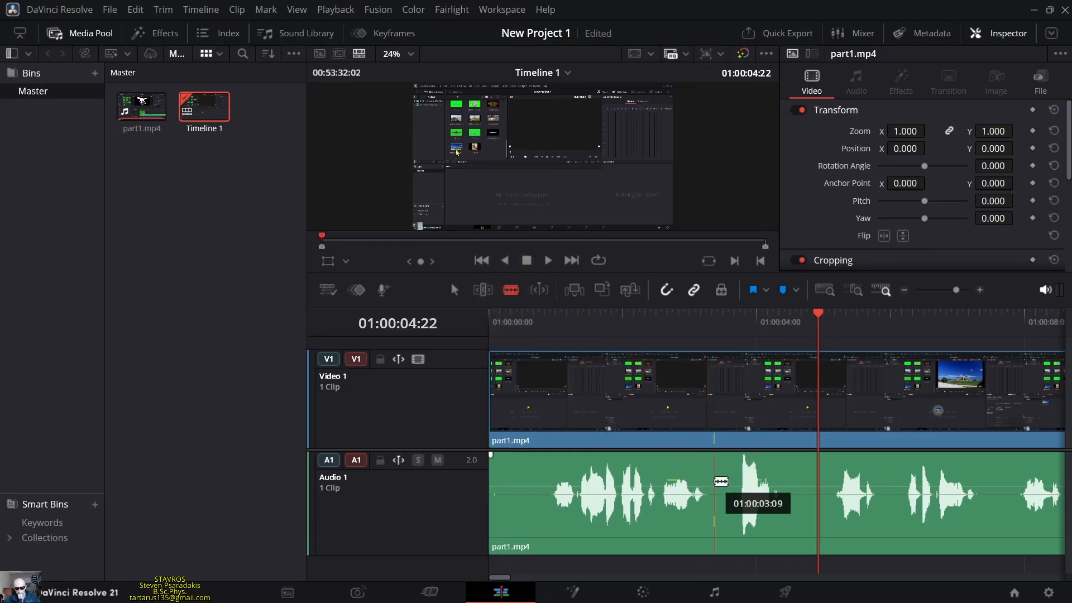
left_click(716, 481)
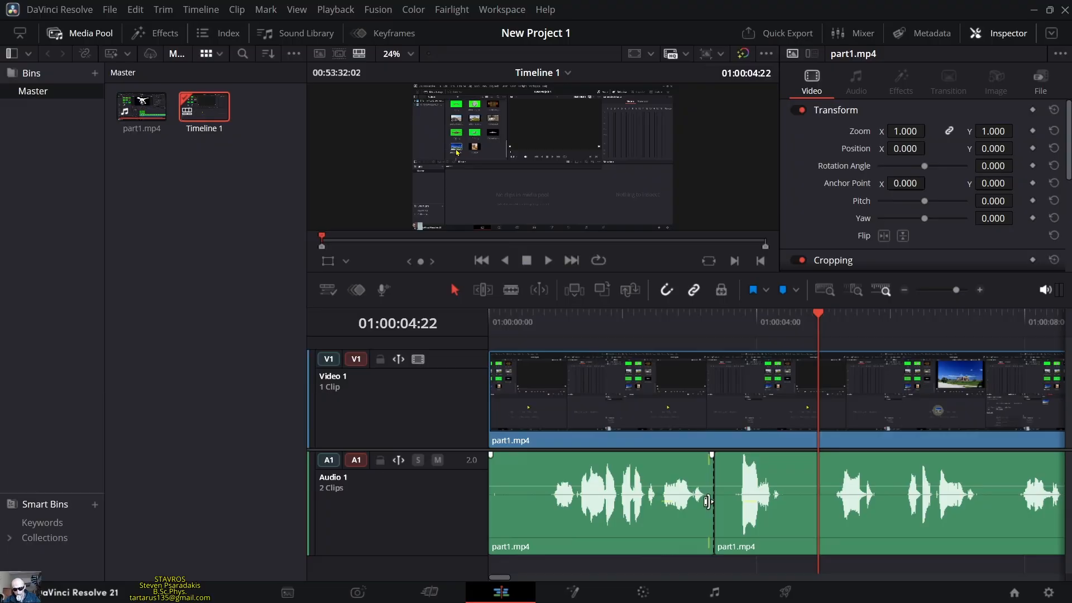
Delete the first audio segment on Audio 1, leaving a gap at the start of the track
left_click(571, 520)
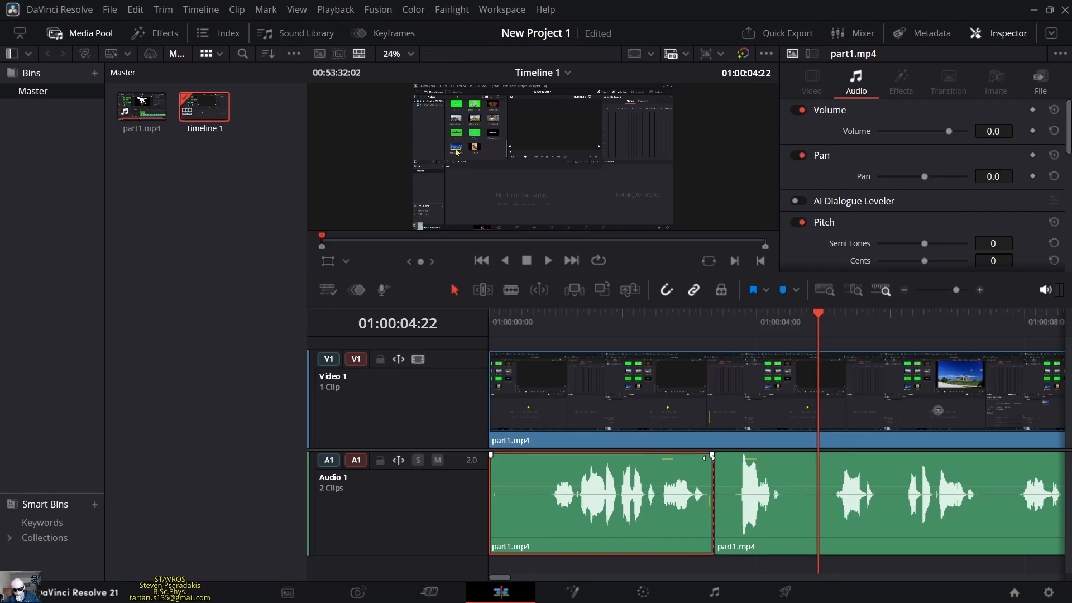
right_click(628, 497)
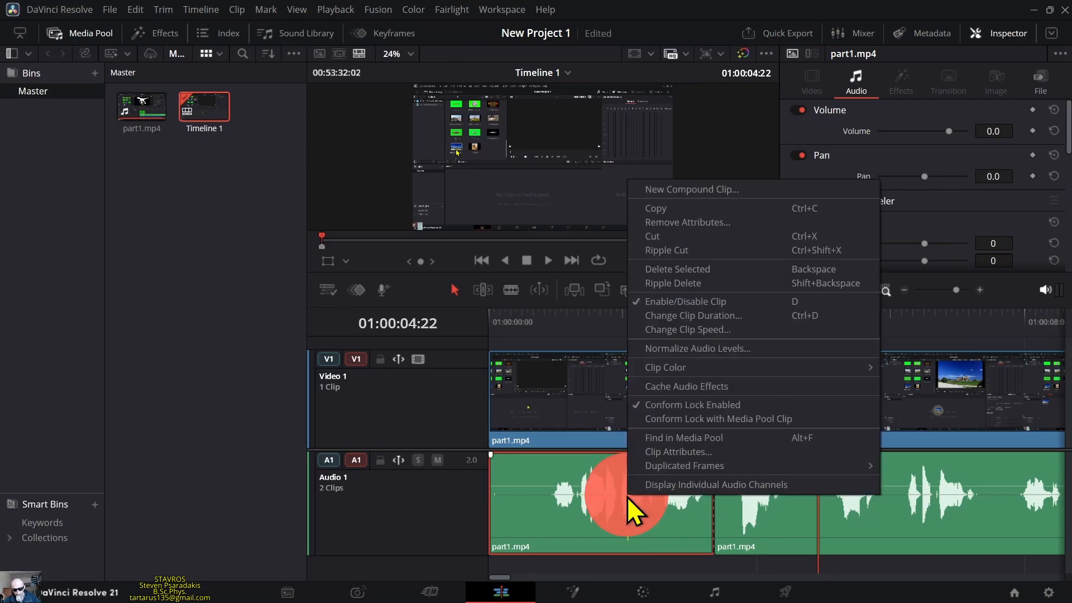
left_click(688, 270)
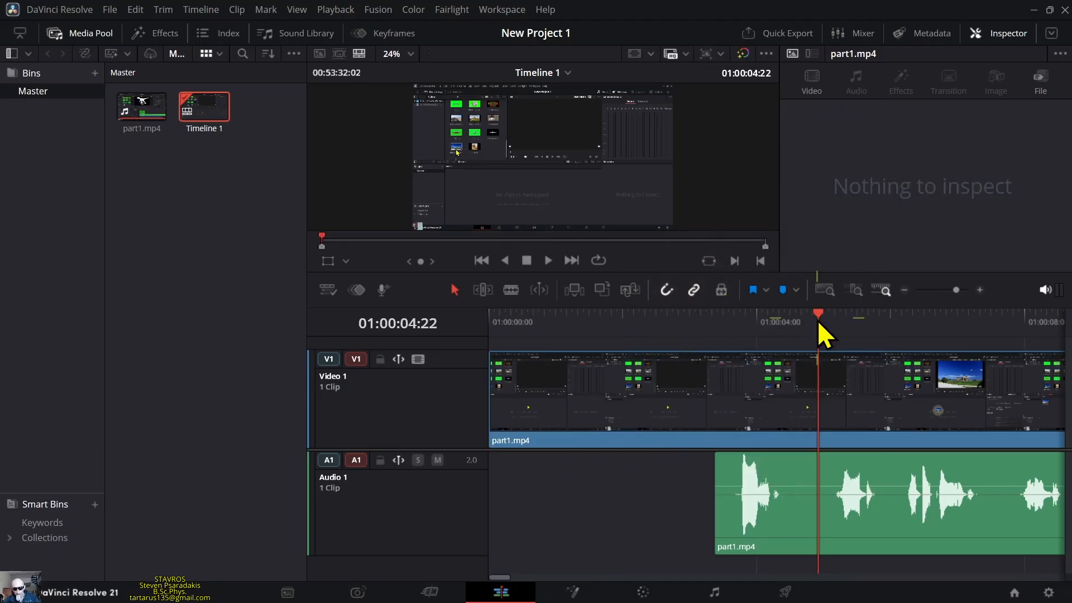
Play the timeline from 01:00:00:00 through the emptied audio section, and stop playback
left_click_drag(818, 335, 492, 371)
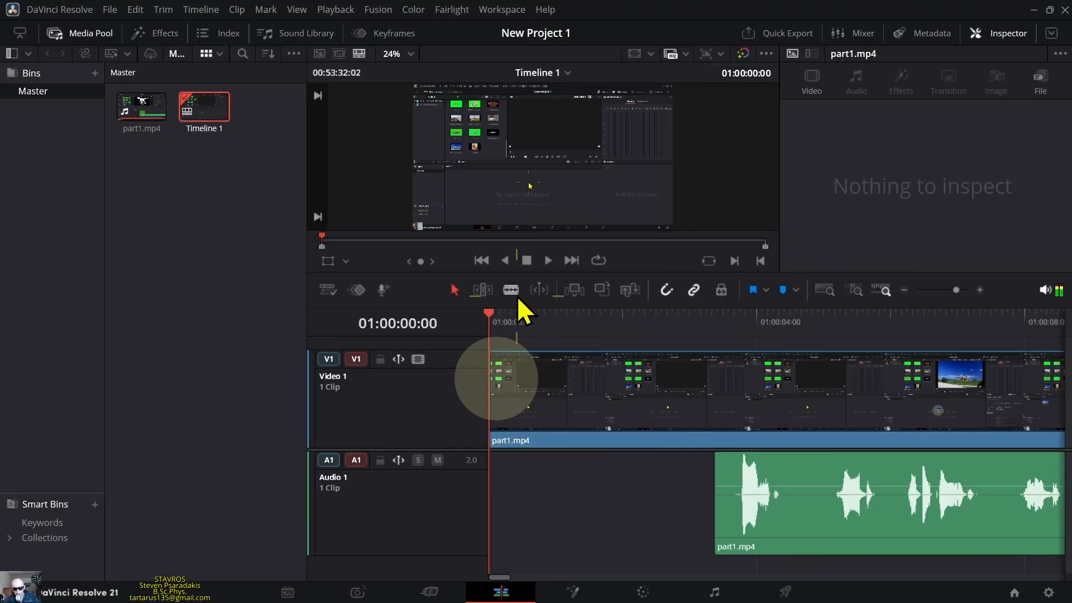
left_click(547, 260)
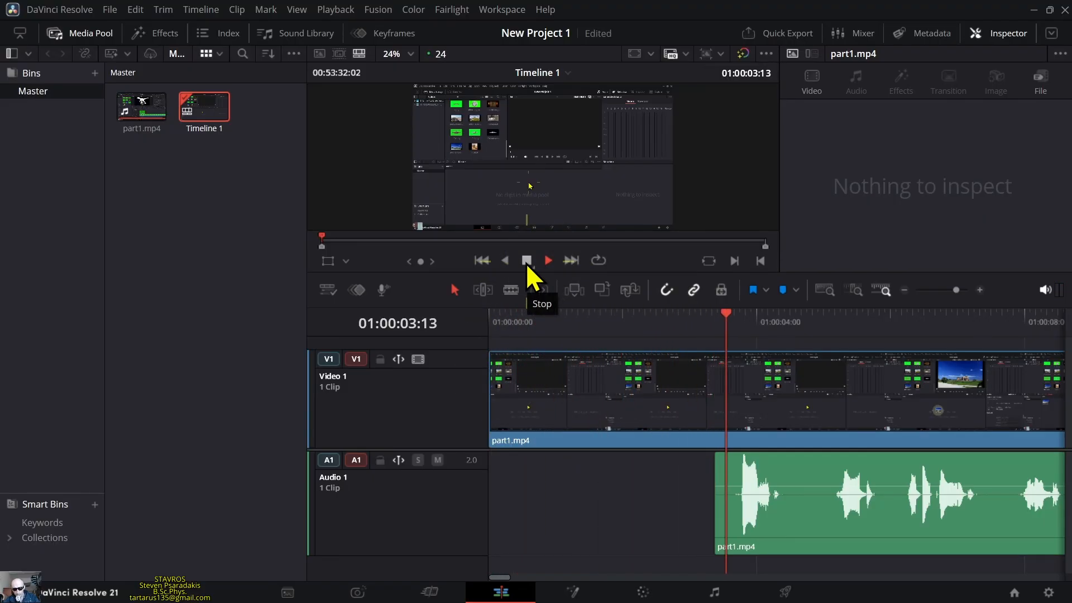
left_click(527, 260)
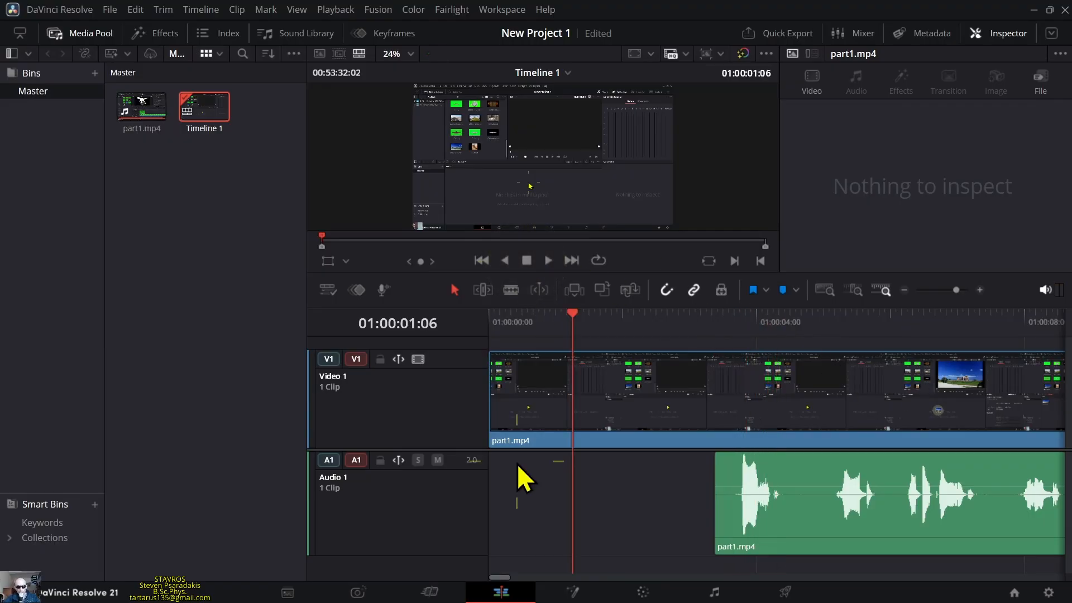
Switch to the Fairlight page and reset its UI layout
left_click(717, 591)
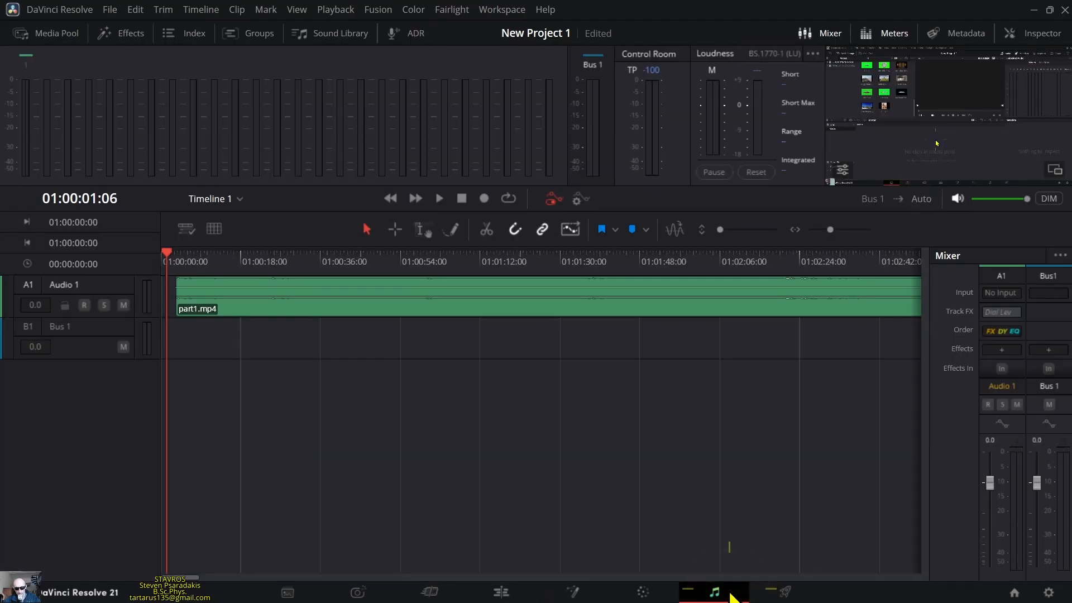
left_click(505, 8)
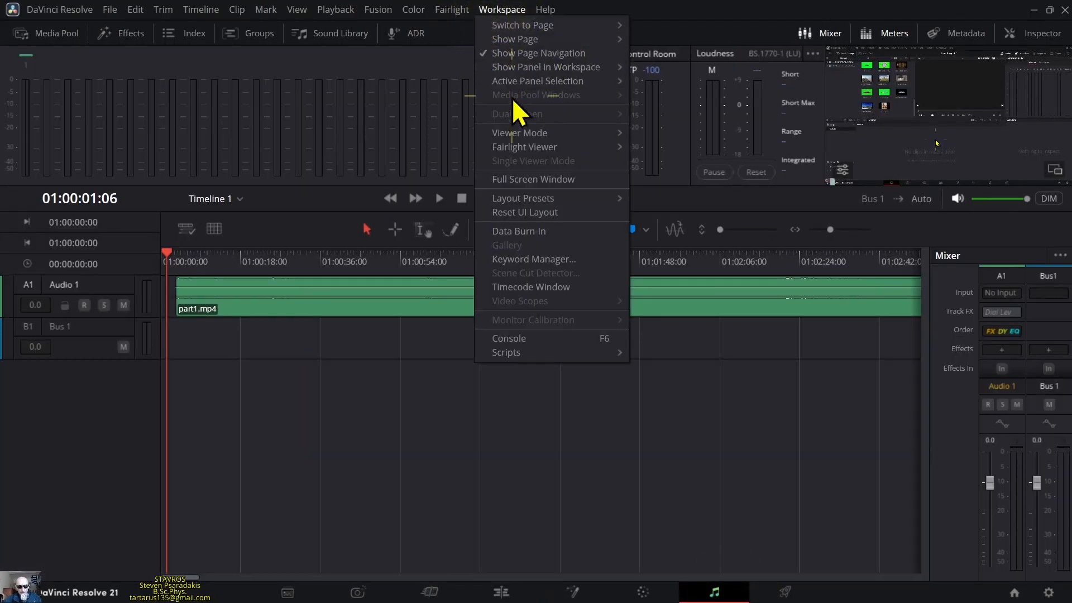
left_click(536, 215)
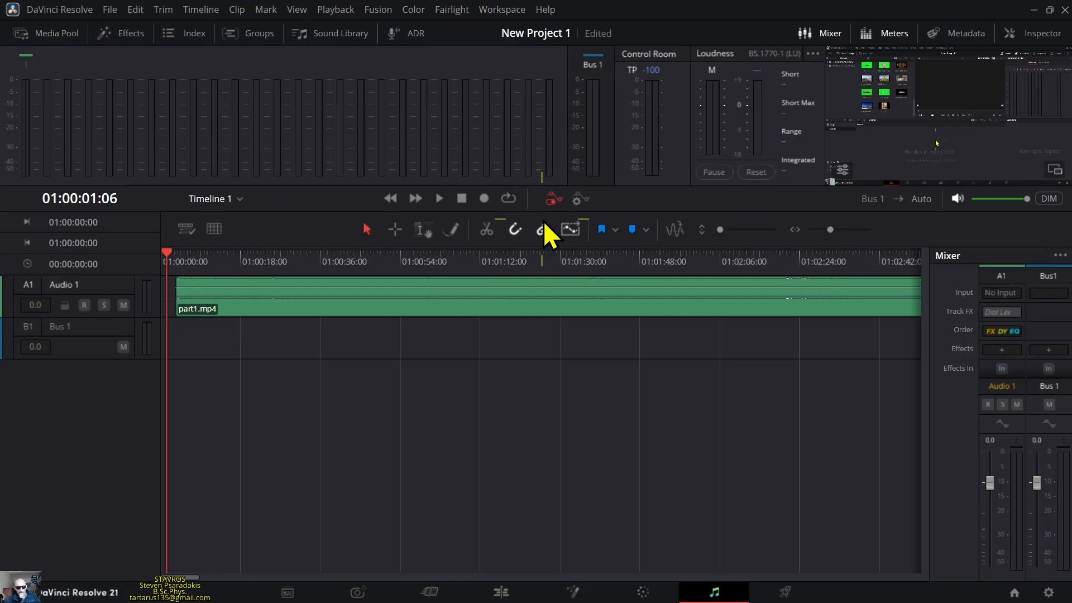
Patch audio input 1 of the microphone to the track inputs Audio 1-L and Audio 1-R
left_click(446, 10)
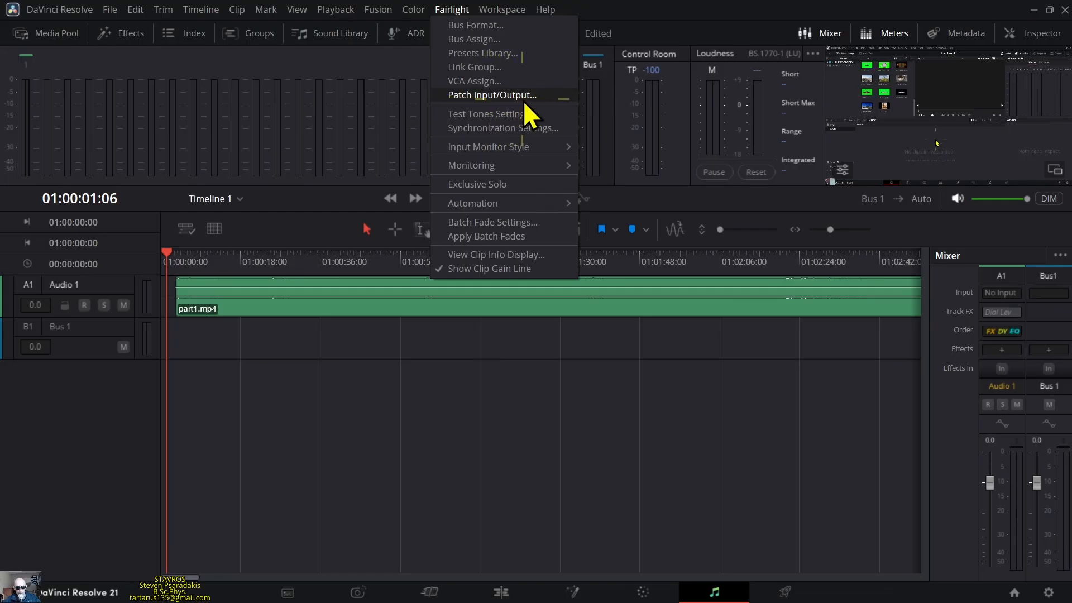
left_click(485, 98)
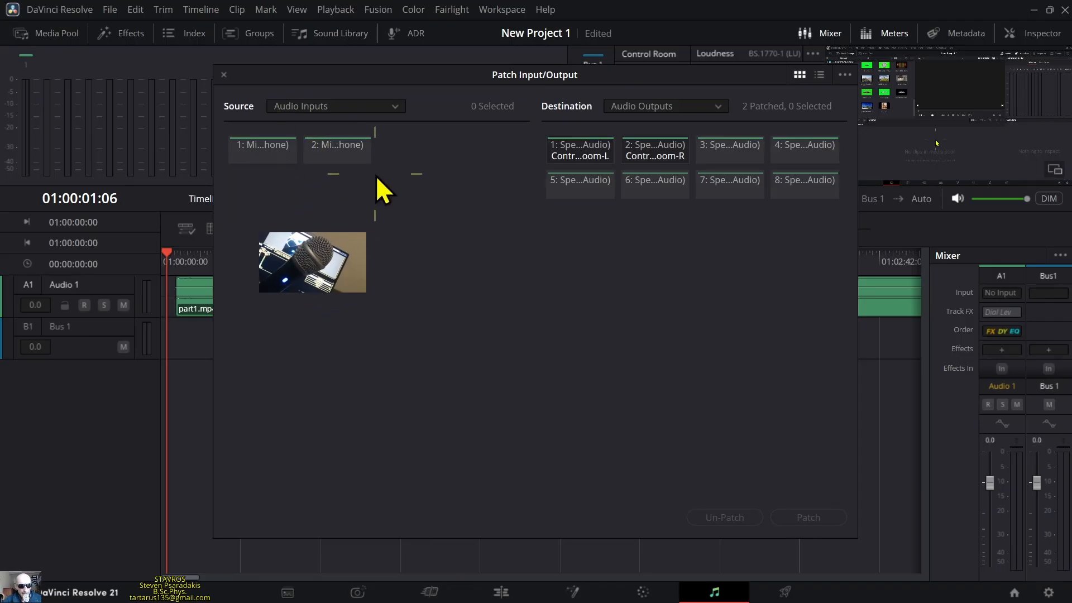
left_click(270, 158)
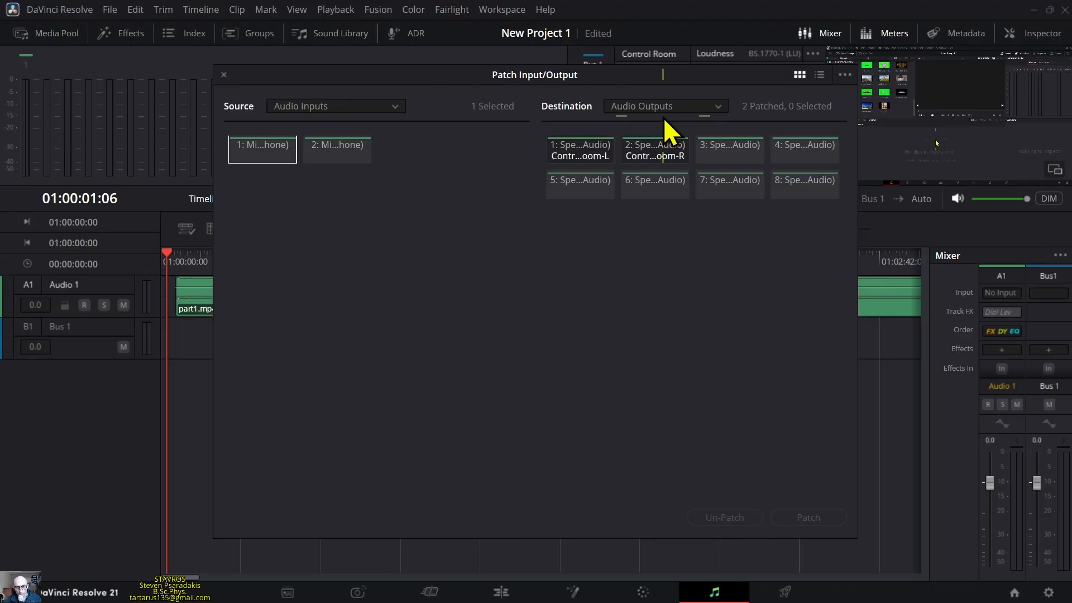
left_click(718, 107)
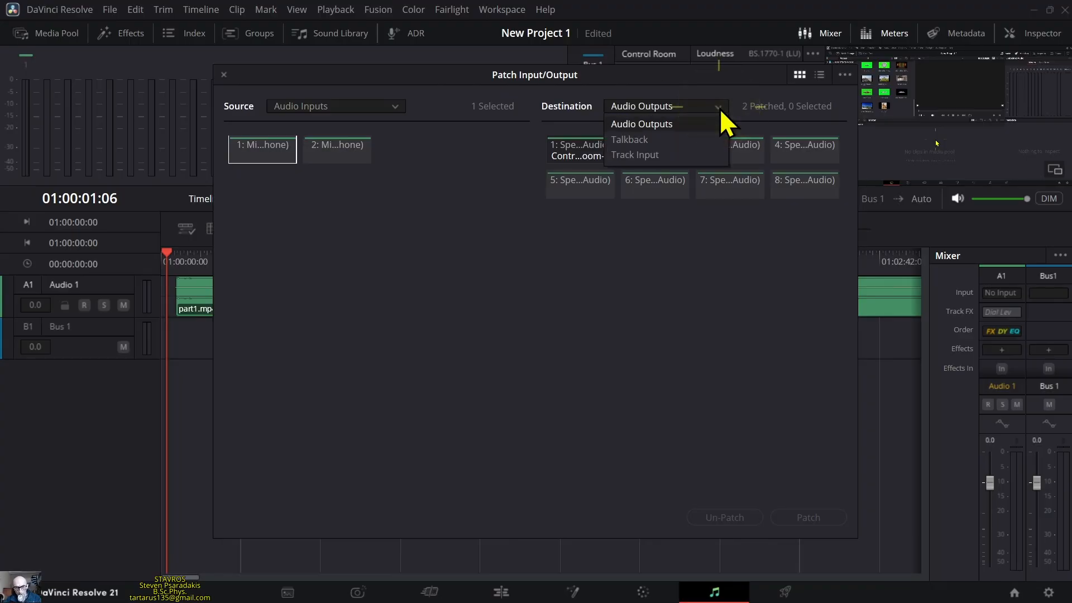
left_click(659, 156)
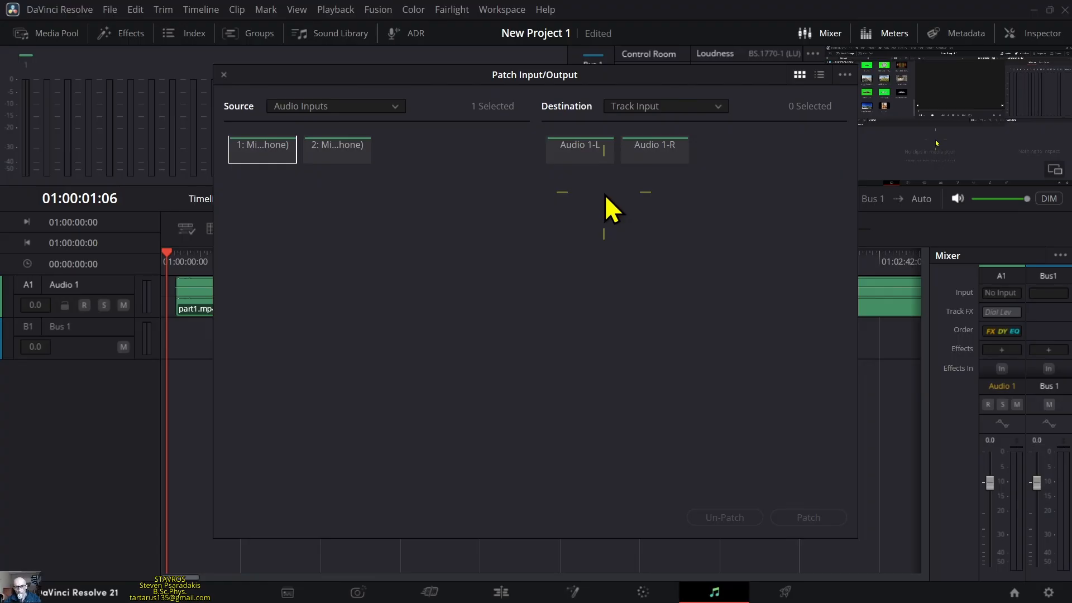
left_click(588, 152)
left_click(668, 162)
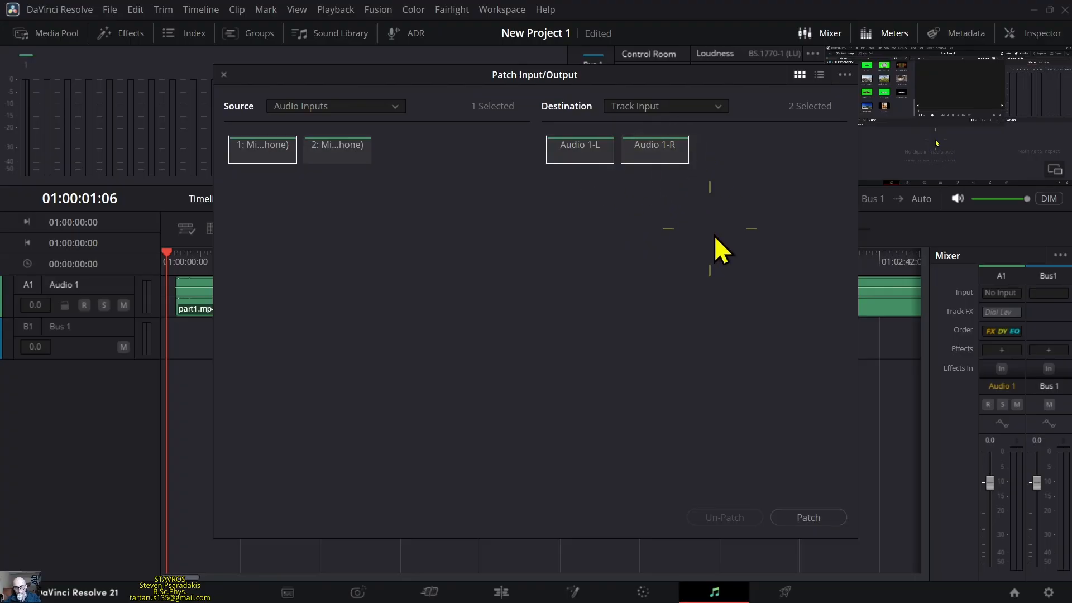
left_click(789, 517)
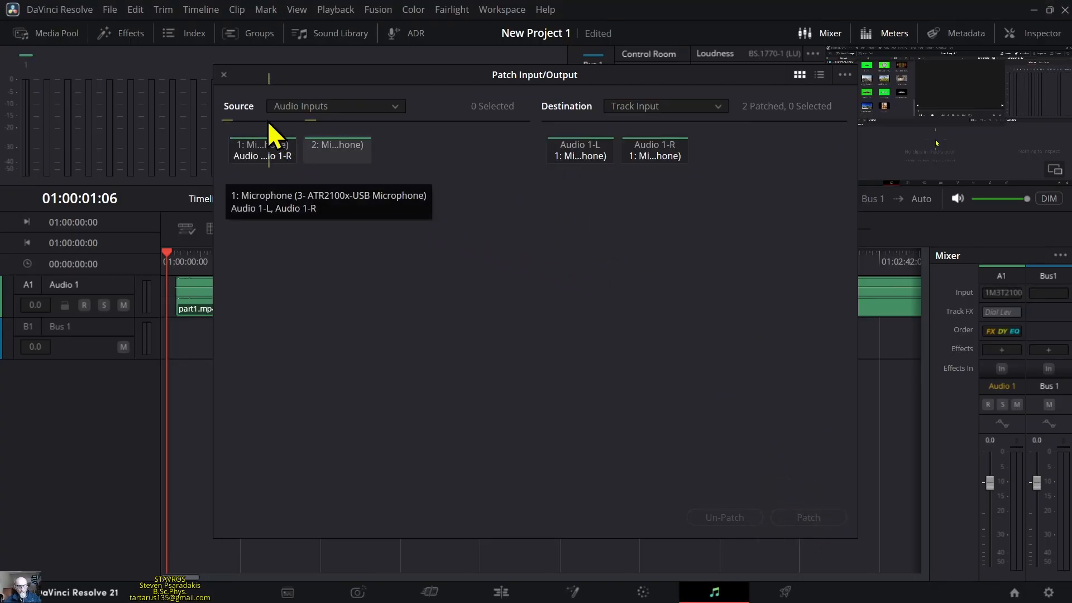
left_click(225, 77)
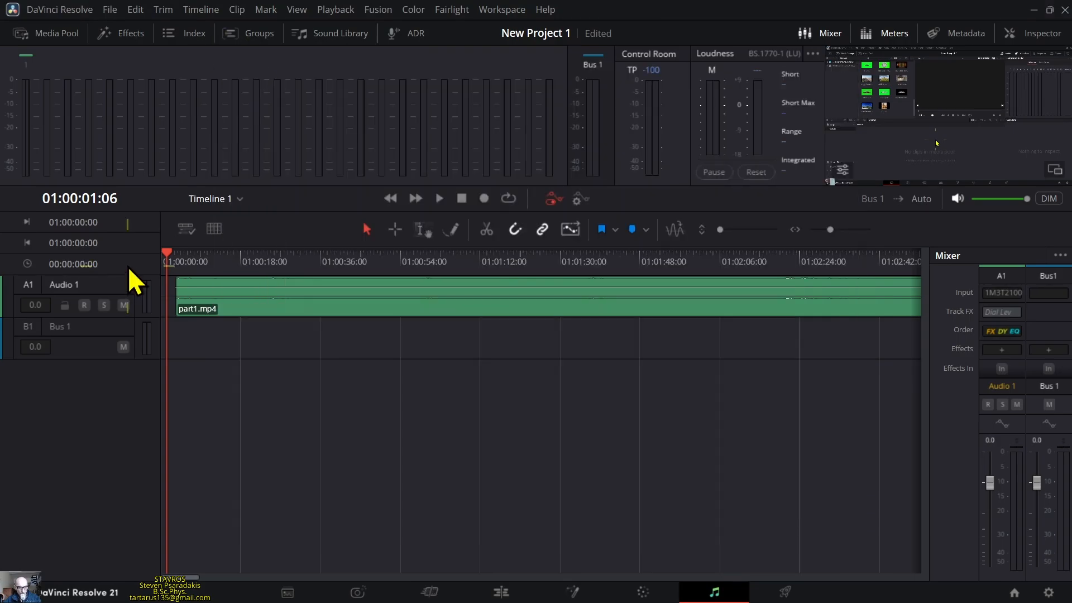
Arm the Audio 1 track for recording and mute Bus 1
left_click(83, 307)
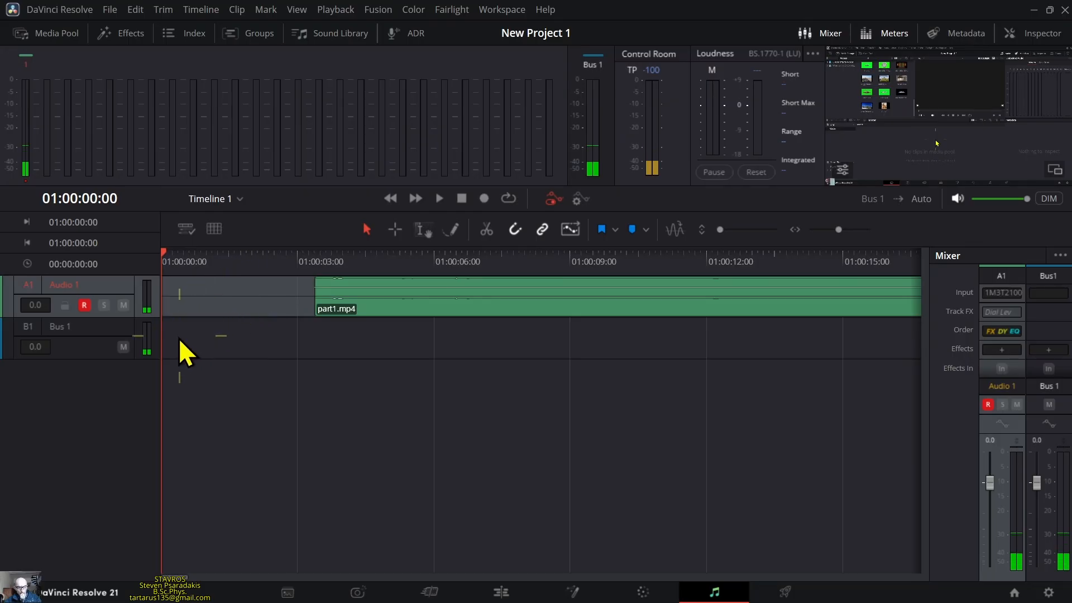
left_click(124, 348)
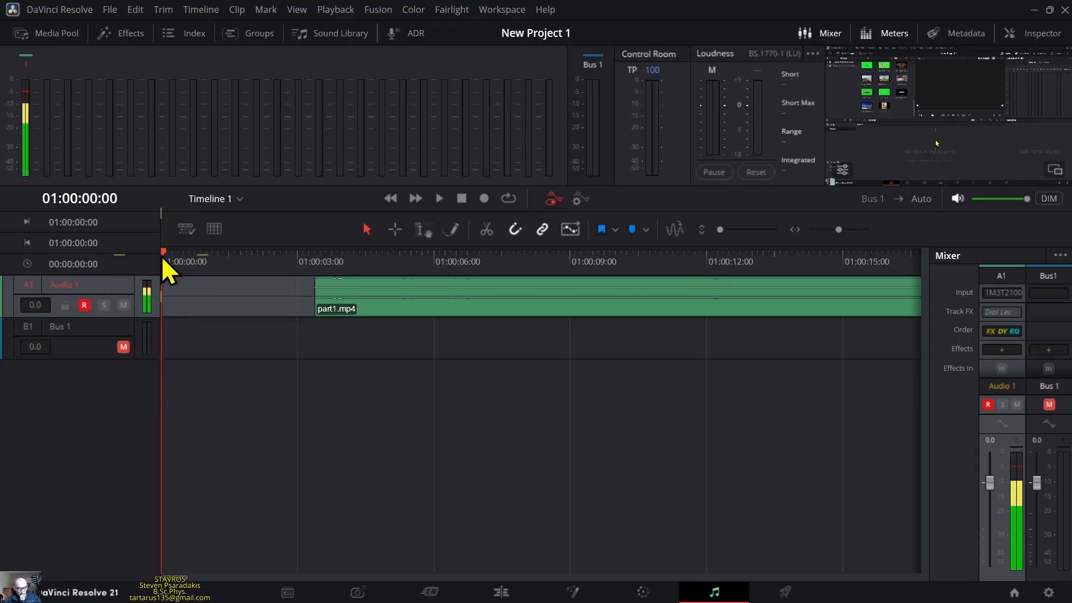
Record a voice take on Audio 1 from 01:00:00:00, within the gap before the part1.mp4 audio
left_click_drag(163, 252, 250, 270)
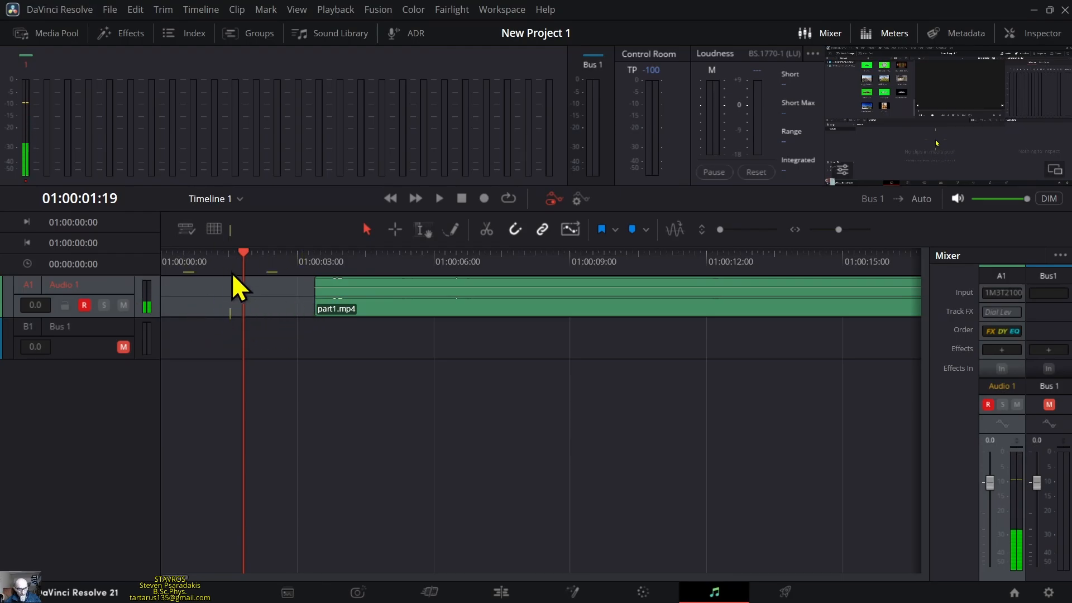
left_click_drag(244, 256, 159, 285)
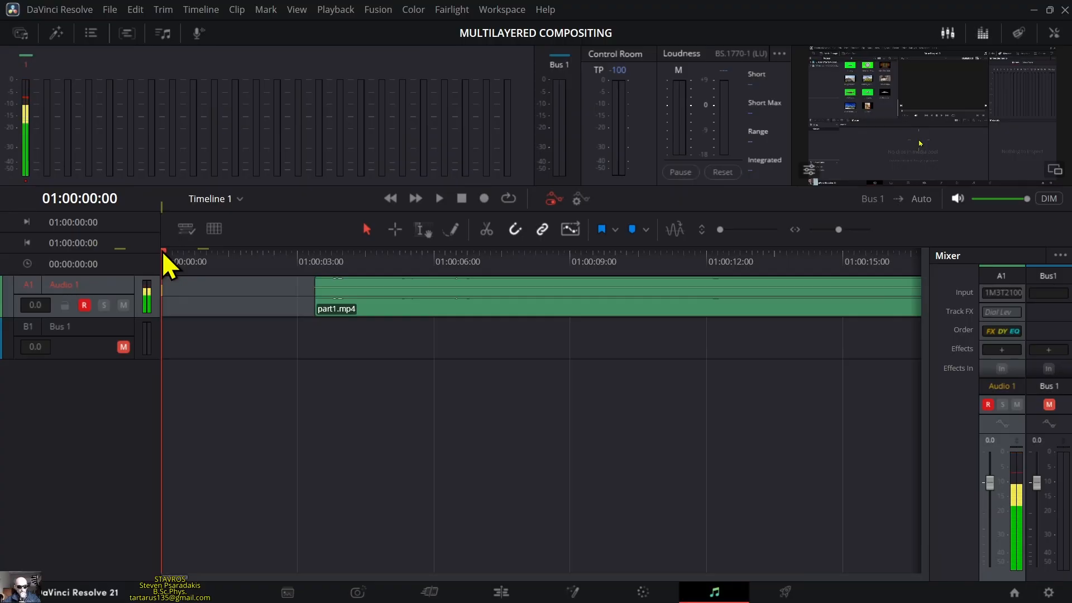
left_click(483, 199)
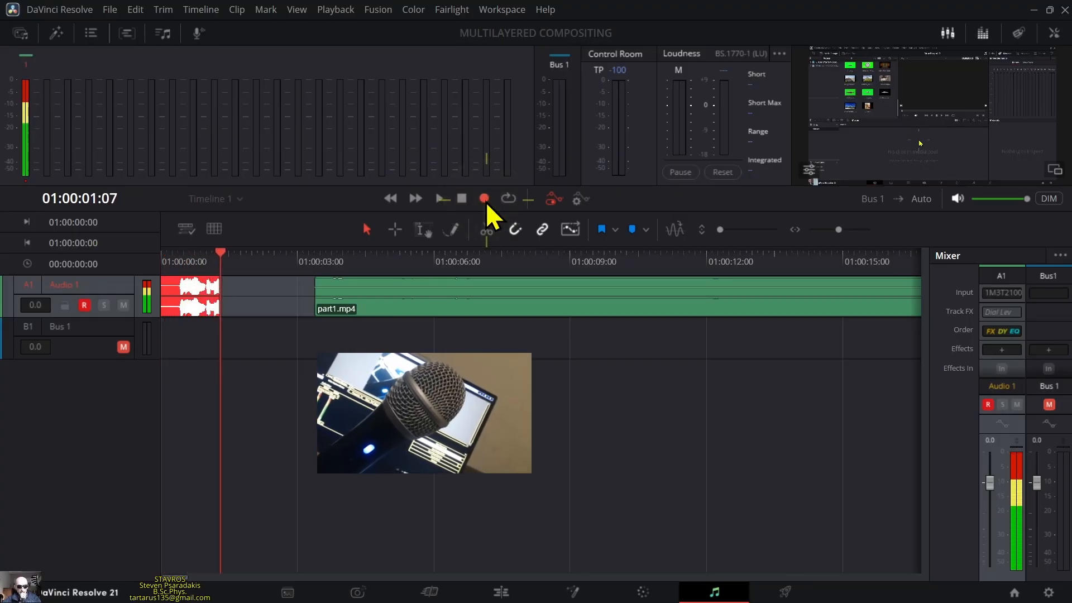
left_click(484, 198)
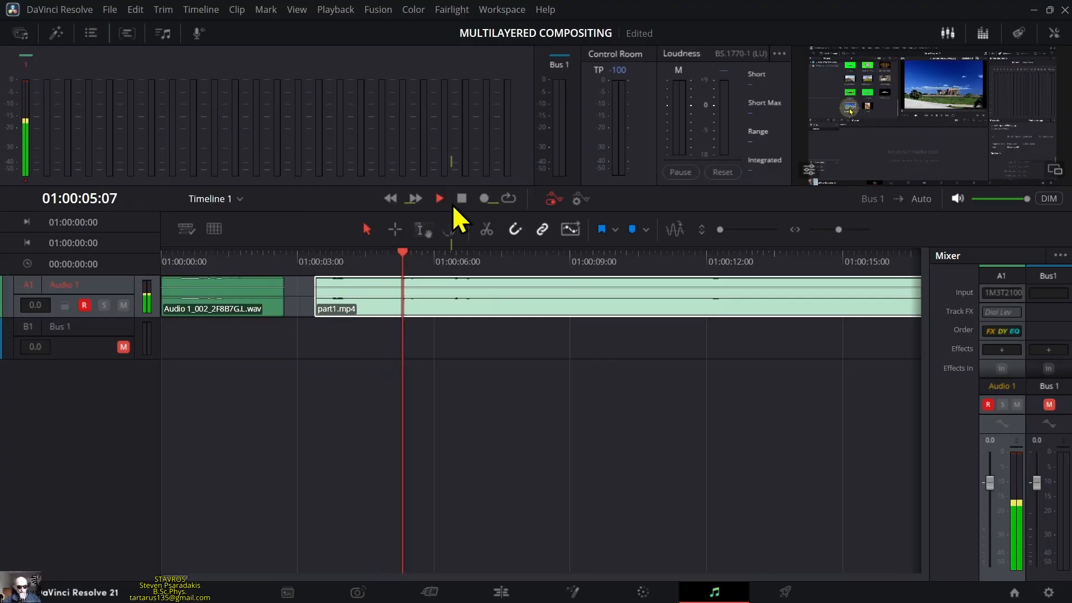
Stop the transport and enlarge the Bus 1 and Audio 1 tracks vertically to show the audio waveforms
left_click(468, 201)
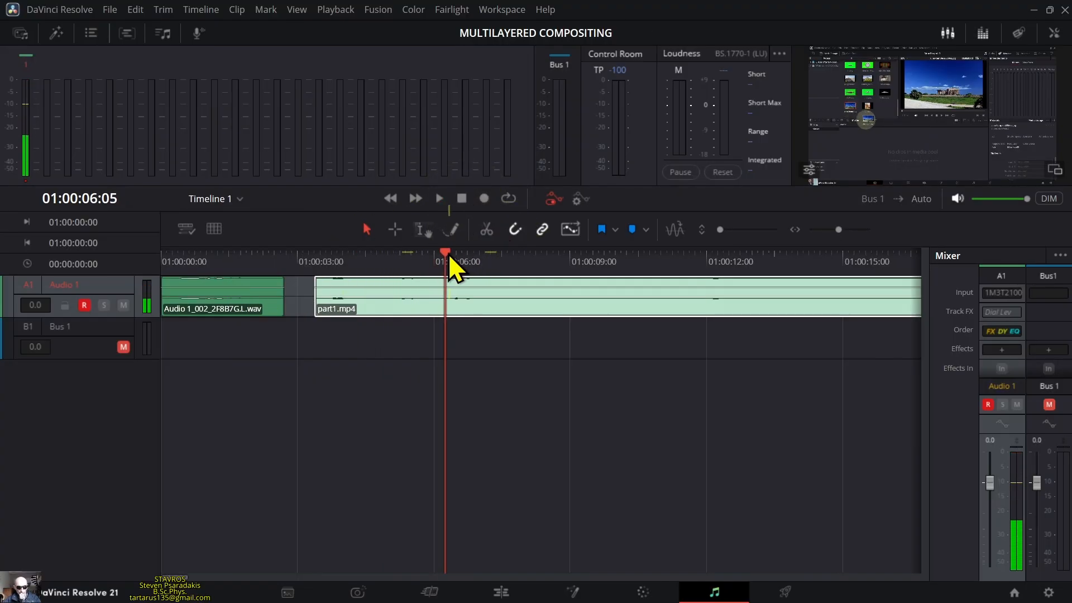
left_click_drag(446, 254, 342, 275)
left_click(490, 465)
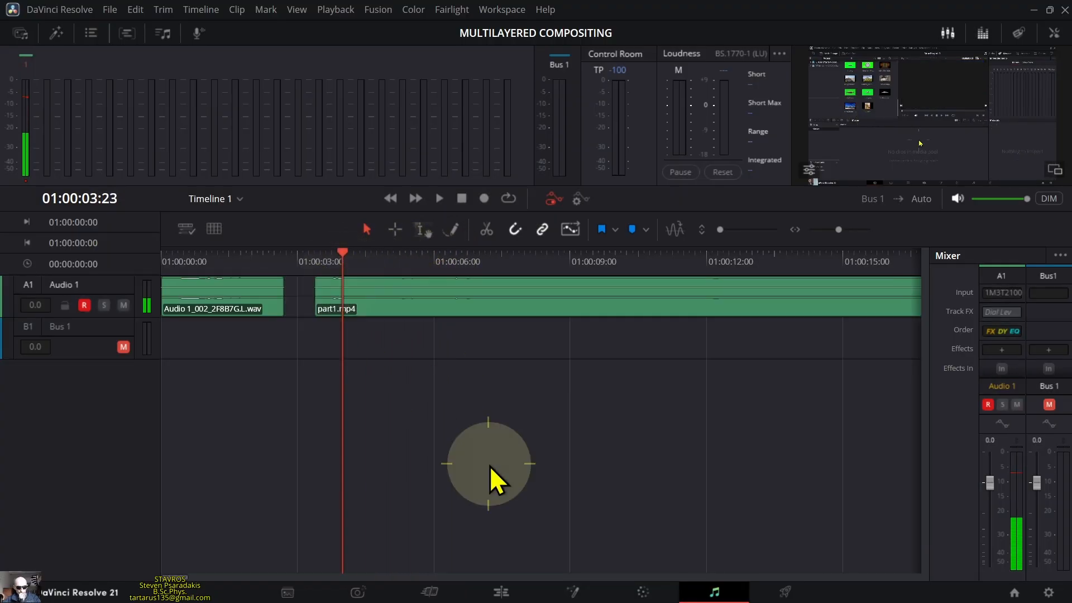
left_click(116, 365)
left_click_drag(115, 359, 103, 416)
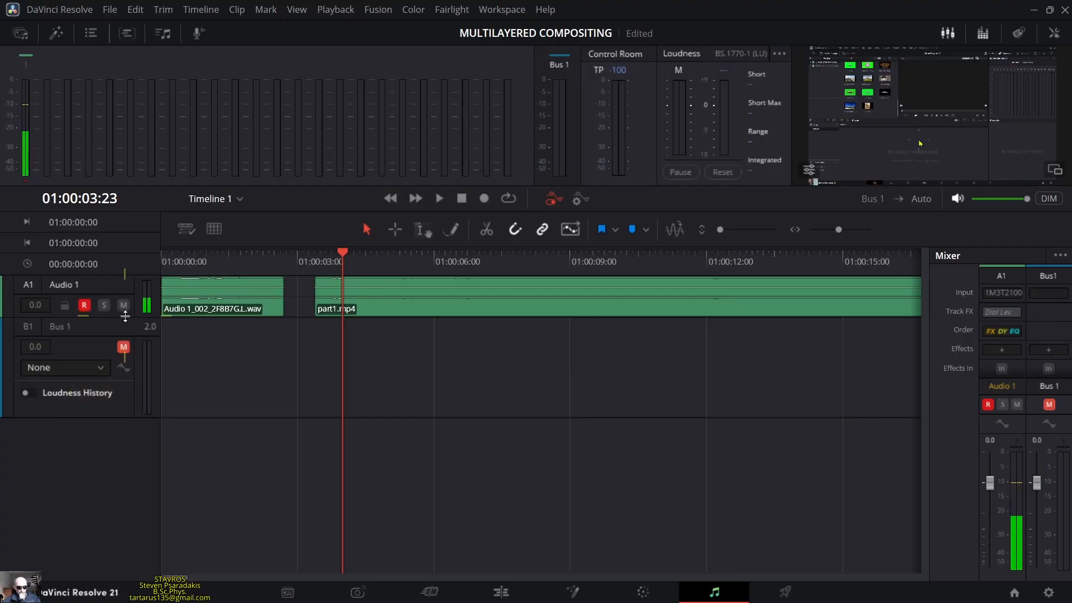
left_click_drag(121, 317, 111, 389)
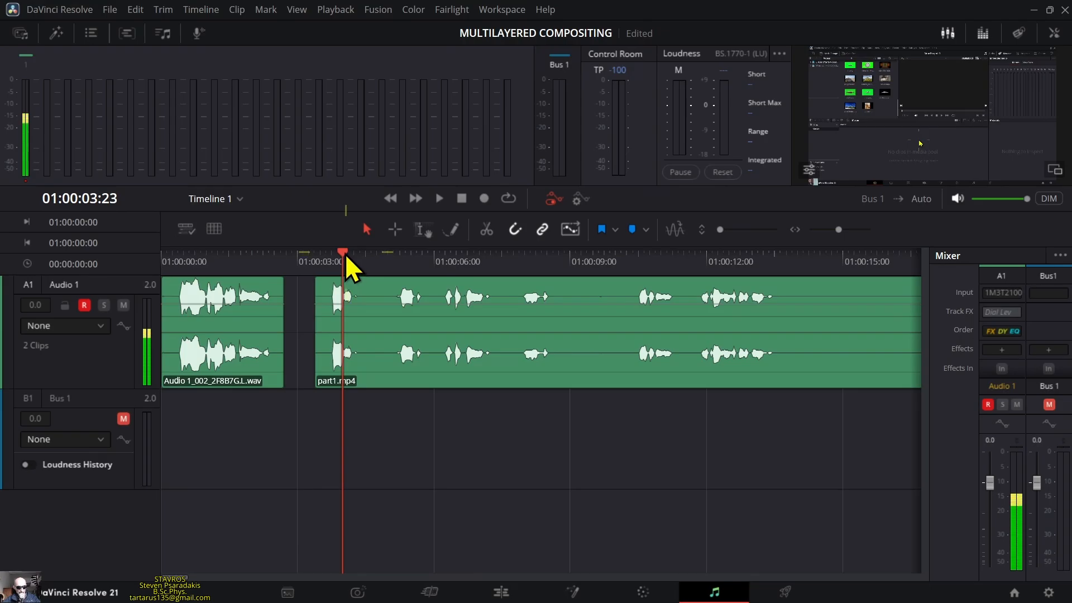
Unmute Bus 1 and play back the recorded voice take from the start of the timeline
left_click_drag(346, 256, 163, 298)
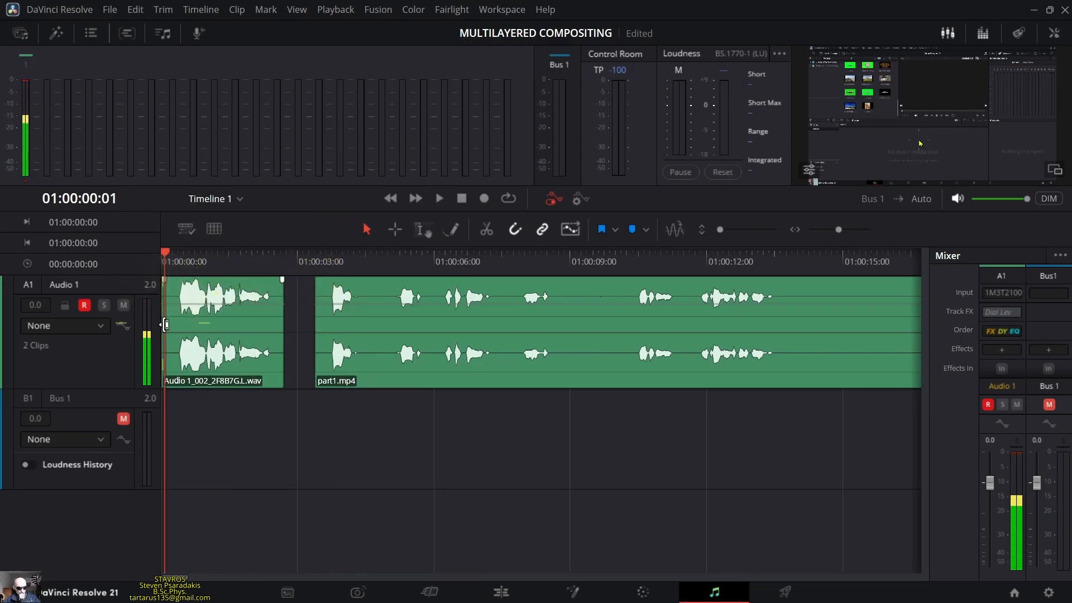
left_click(123, 418)
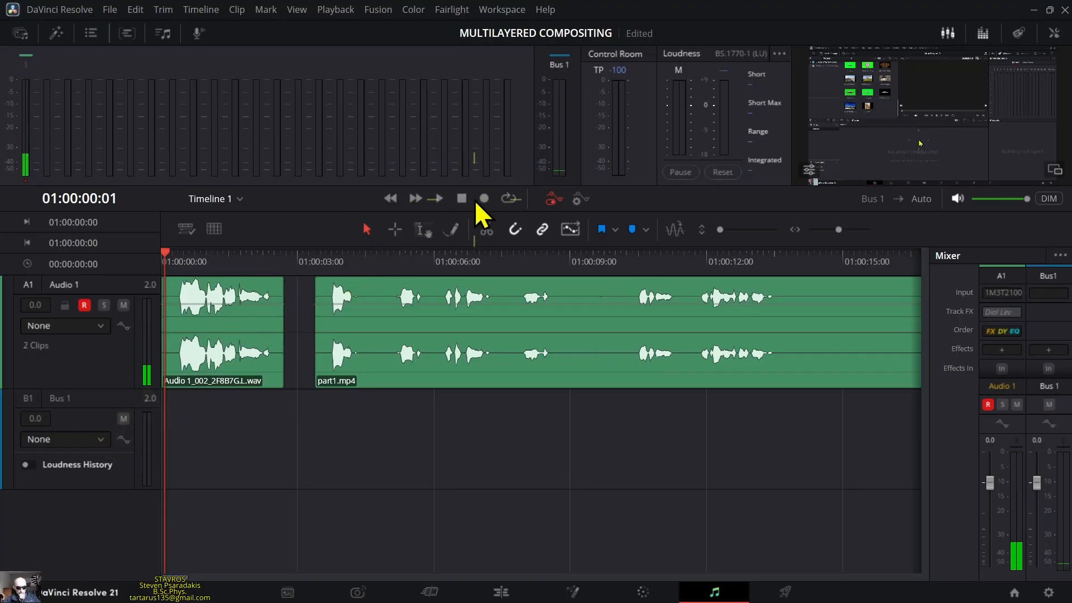
left_click(444, 203)
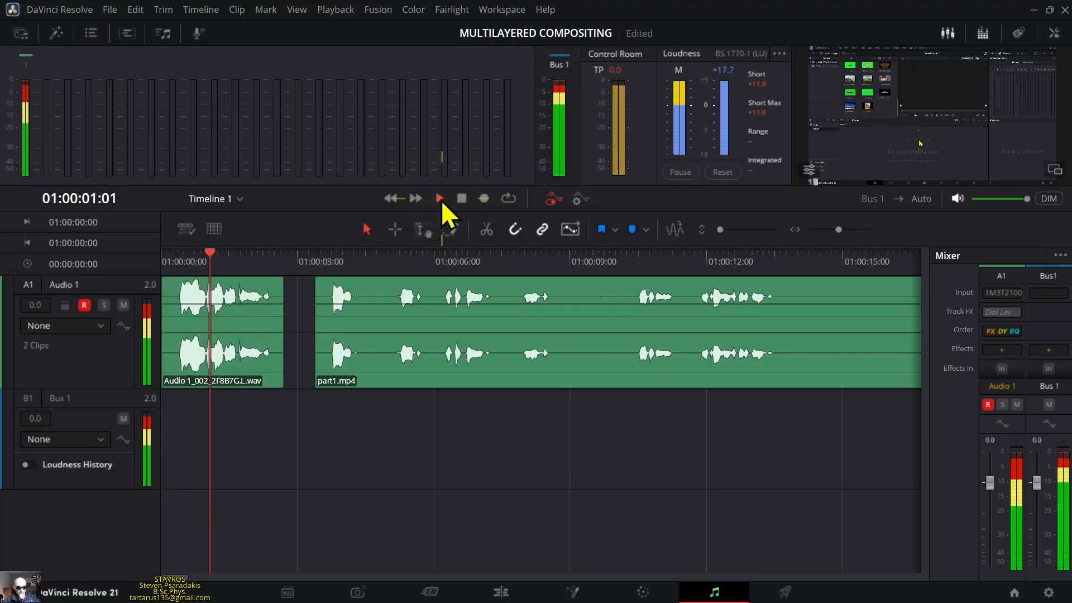
left_click(461, 200)
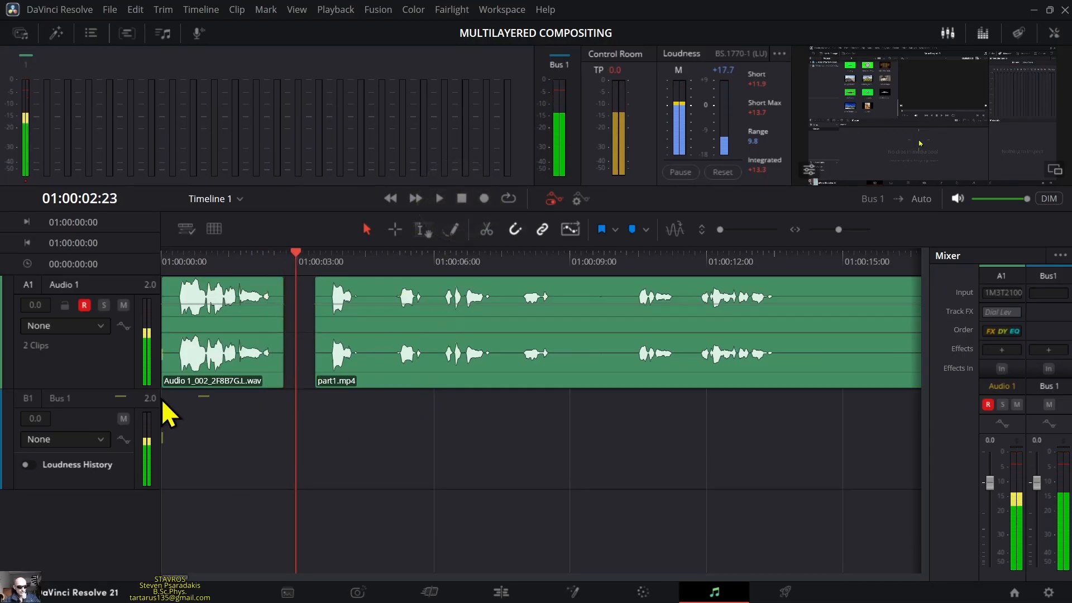
Disarm the Audio 1 track for recording and leave Bus 1 unmuted
left_click(124, 419)
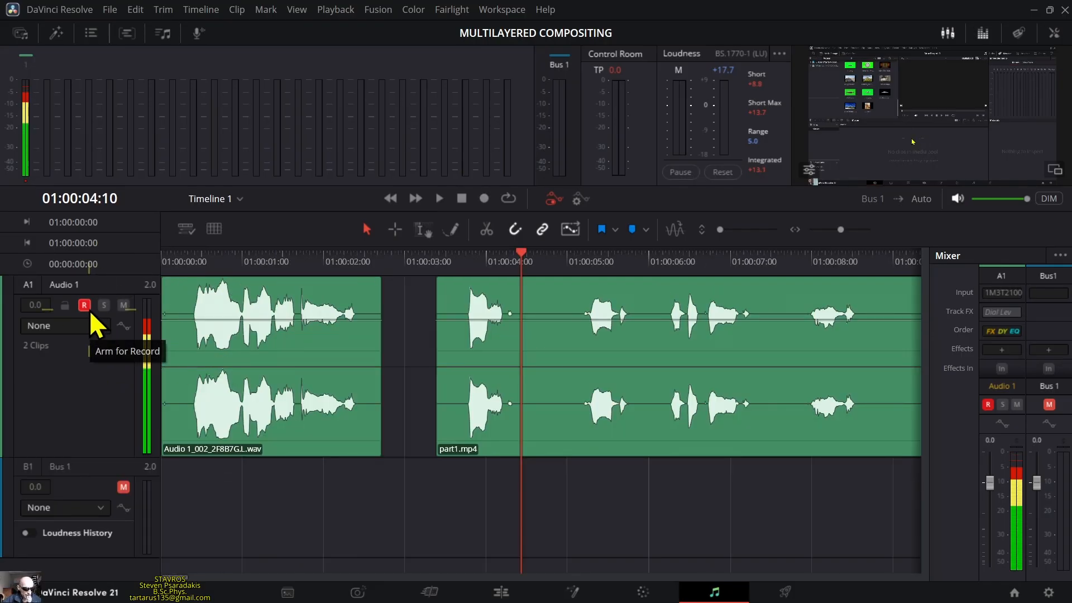
left_click(89, 310)
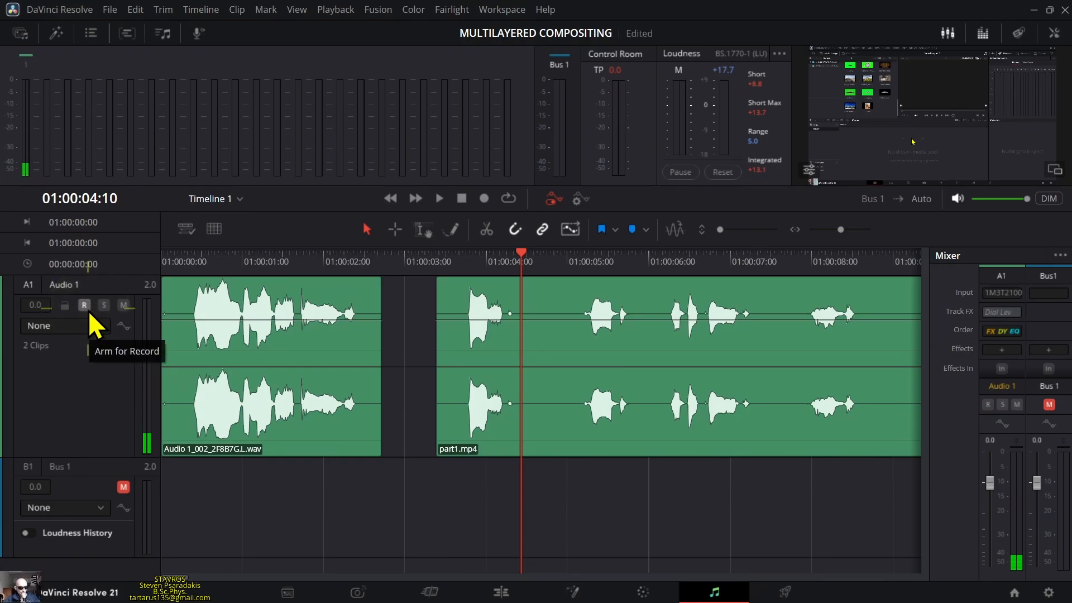
left_click(123, 487)
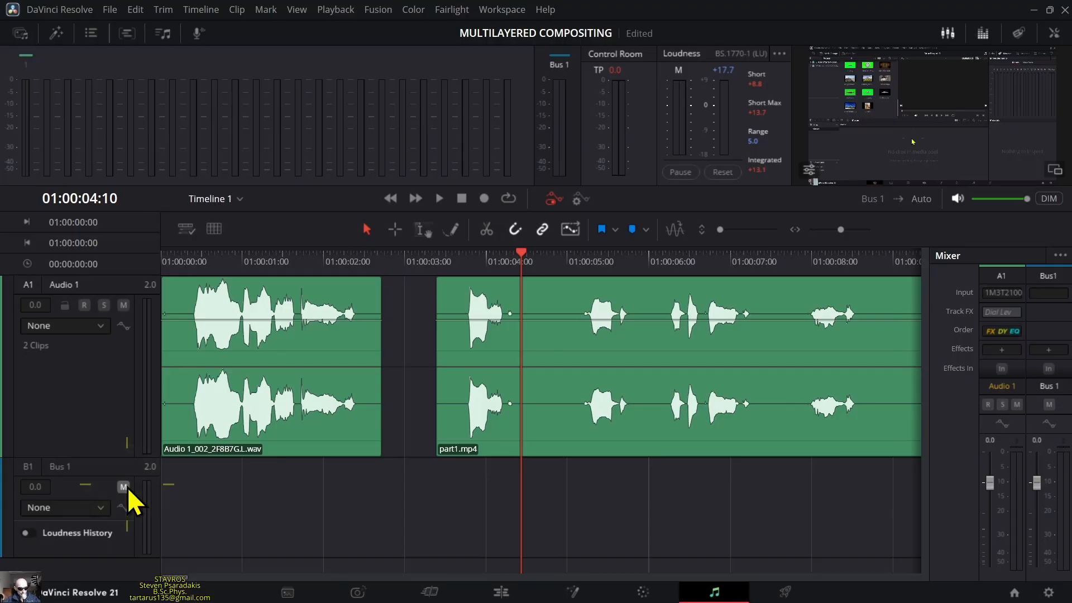
Switch to the Edit page and locate the spoken phrase in the part1.mp4 audio around 01:01:14:00
left_click(496, 595)
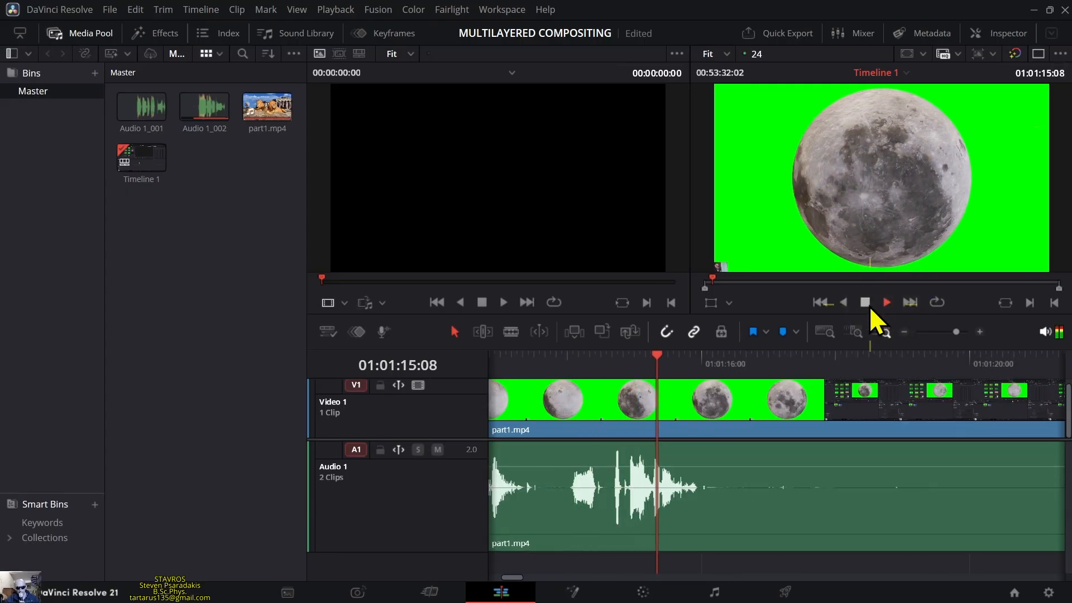
left_click(868, 305)
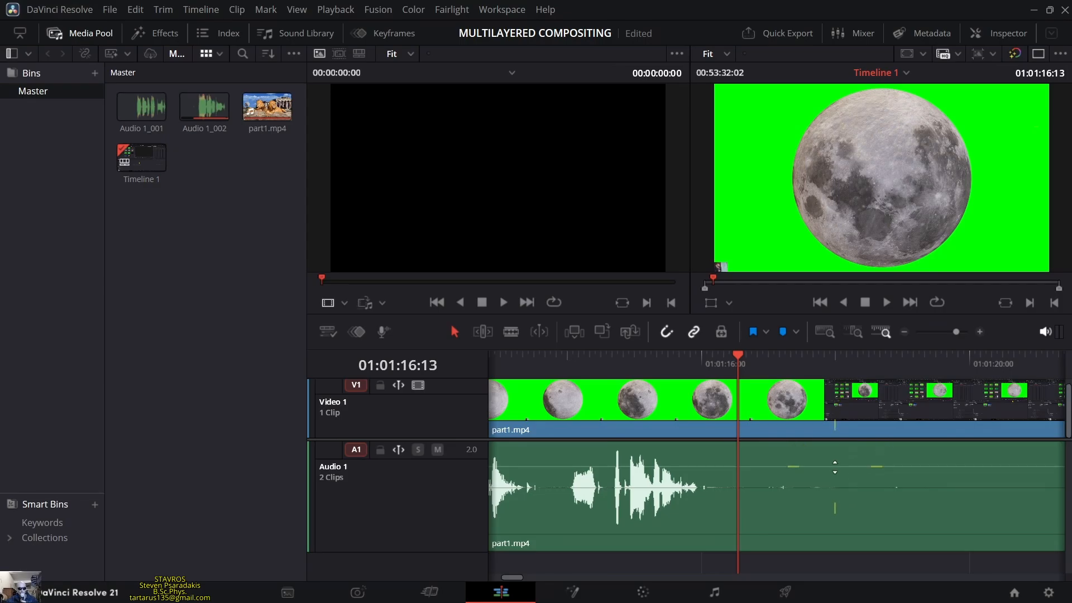
left_click(568, 358)
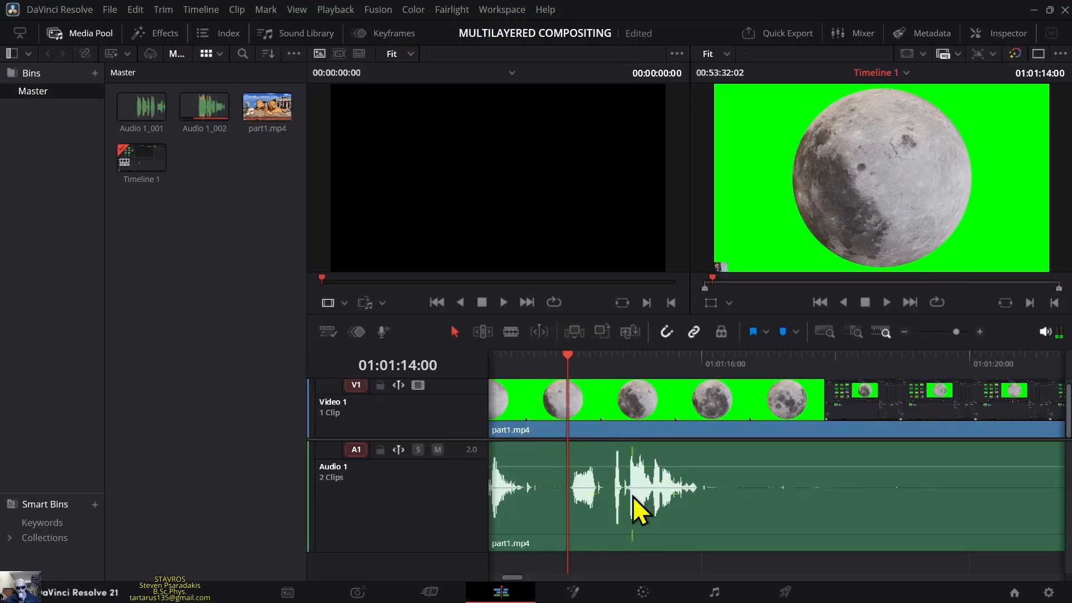
Split the part1.mp4 audio at about 01:01:14:14, just before the phrase, and again in the silence shortly past 01:01:17:00
left_click(513, 337)
left_click(531, 358)
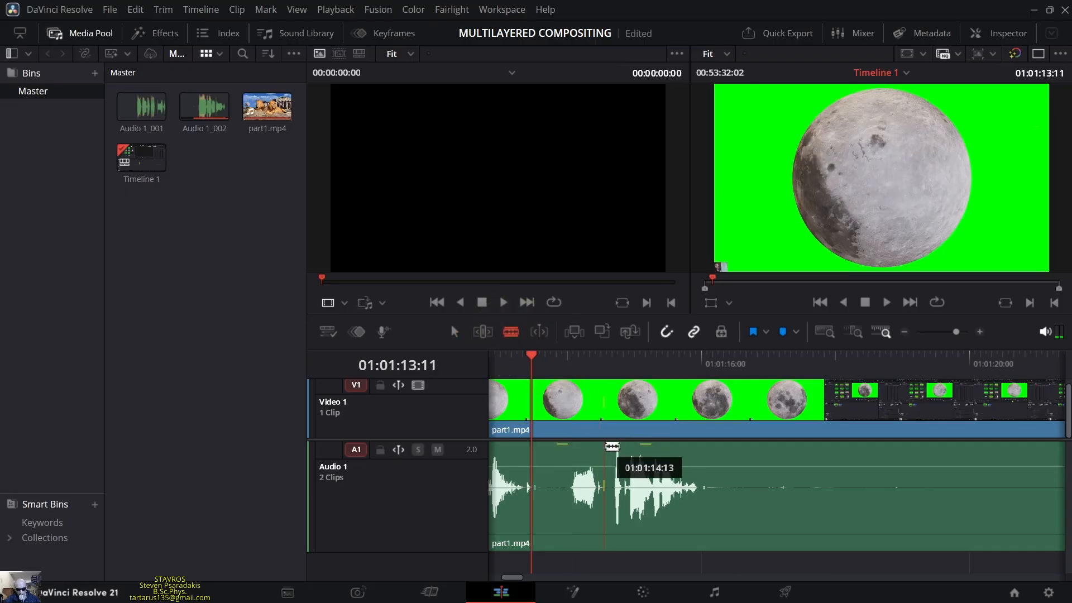
left_click(608, 455)
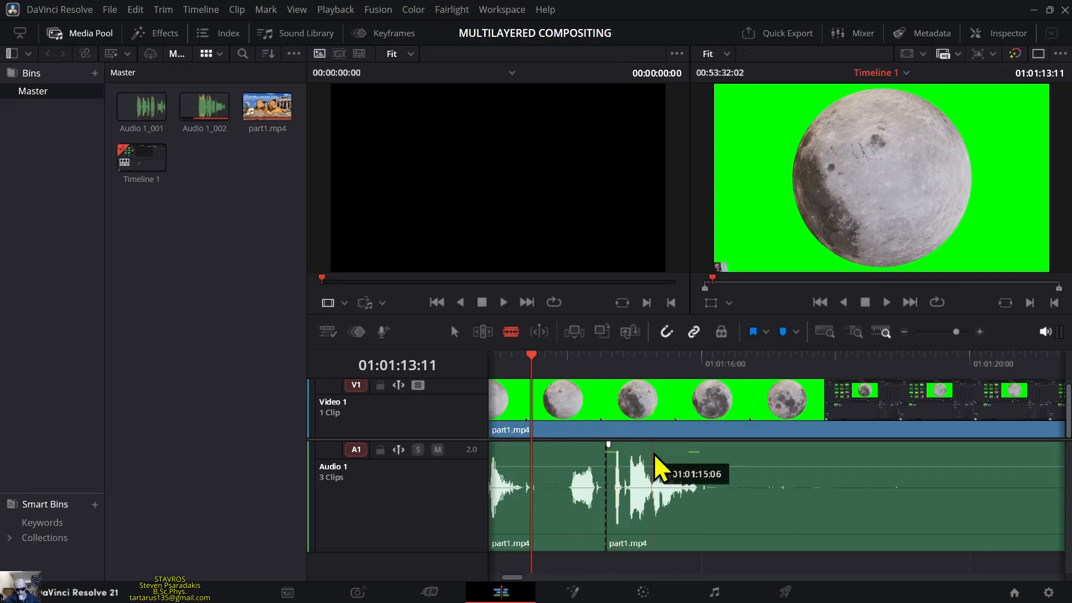
left_click(801, 491)
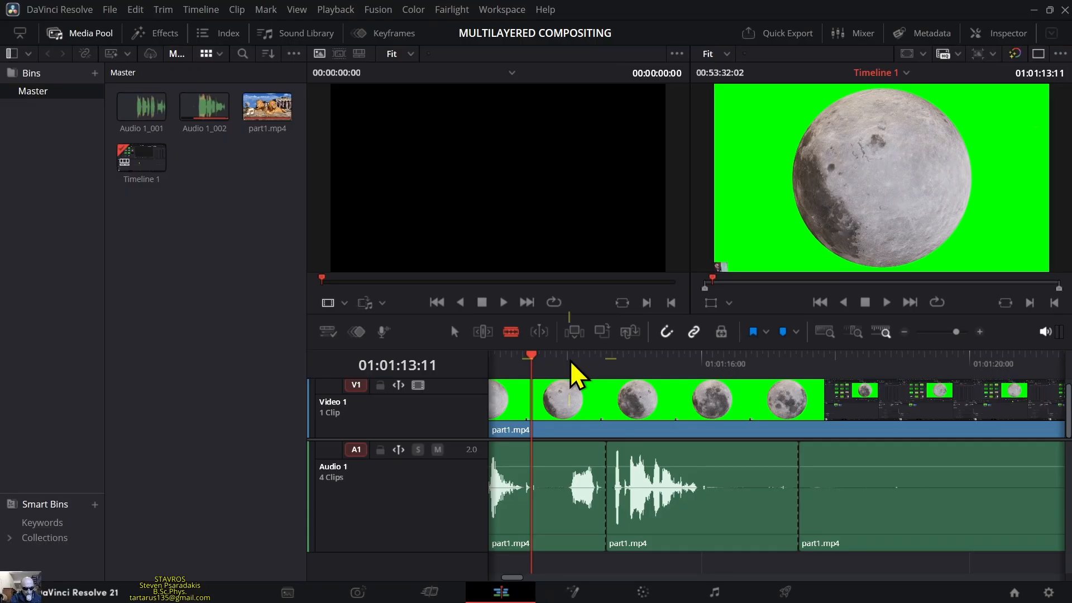
key("a")
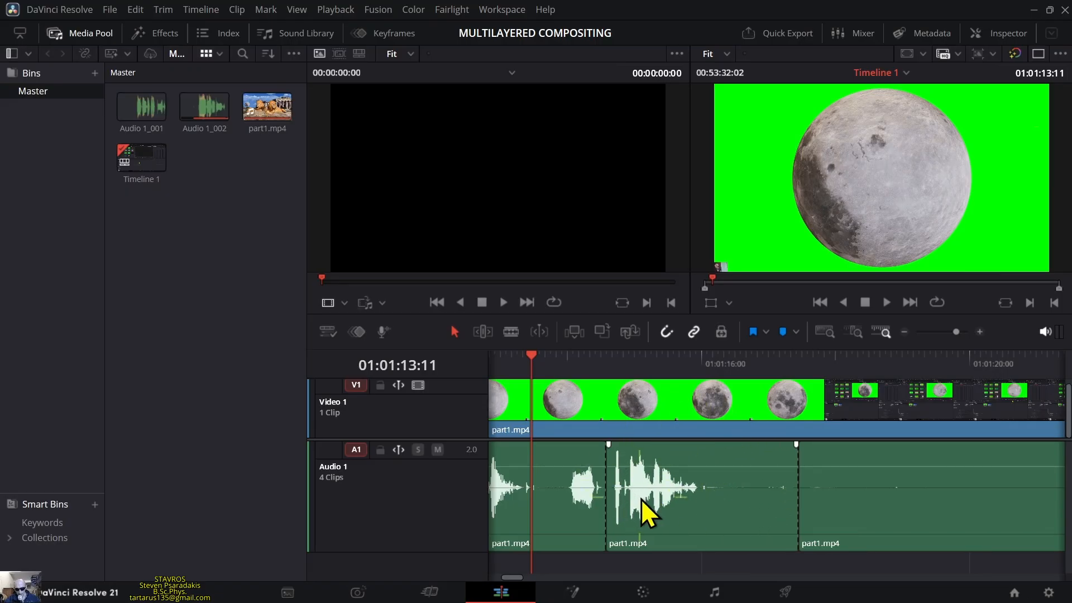
Delete the middle part1.mp4 audio segment between the two cuts, leaving a gap on Audio 1
left_click(719, 477)
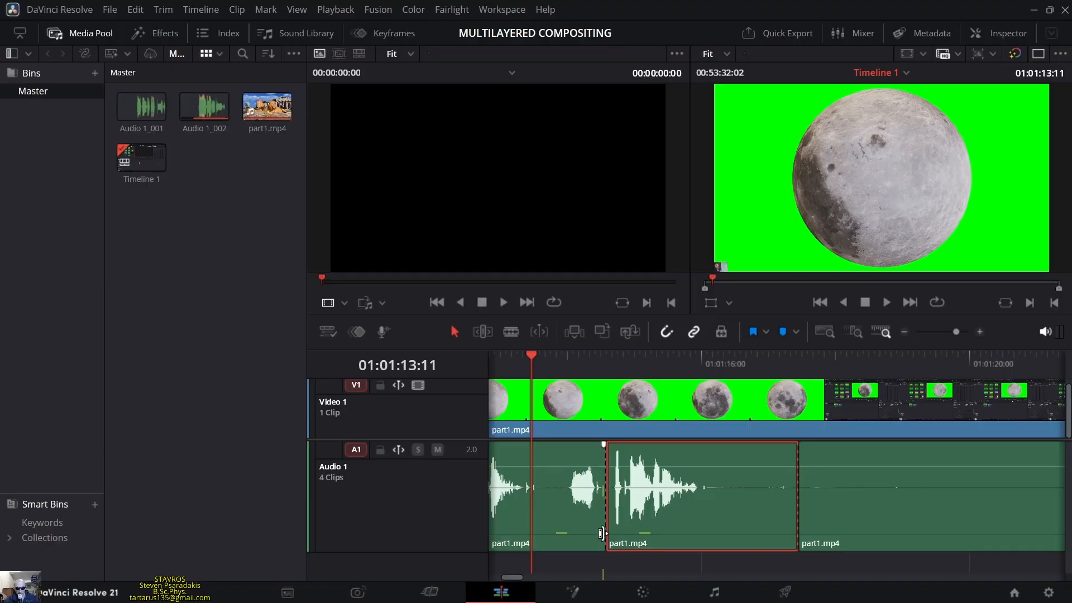
right_click(728, 495)
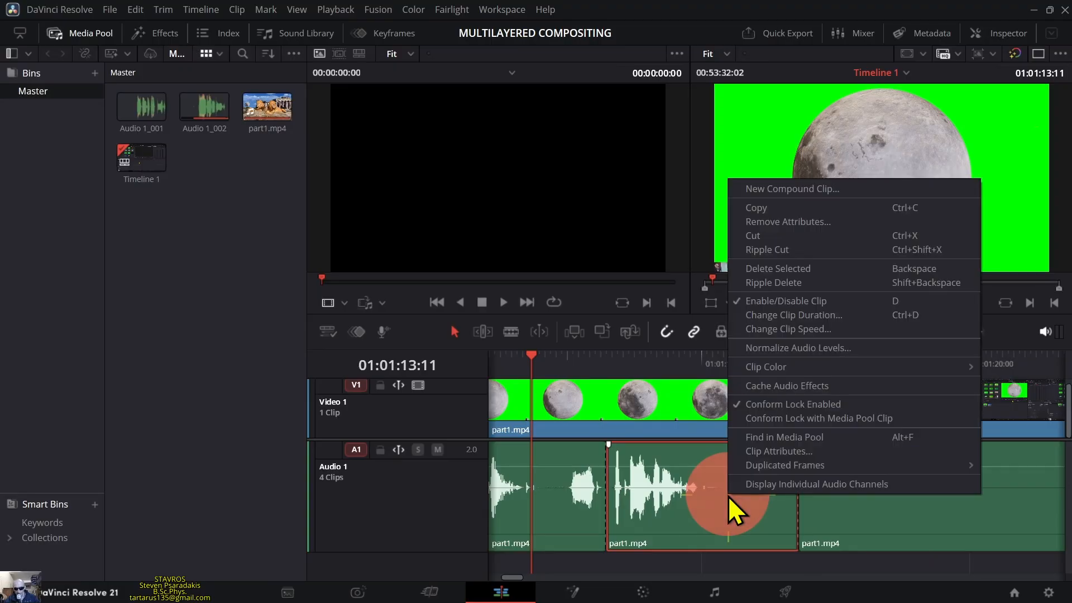
left_click(778, 272)
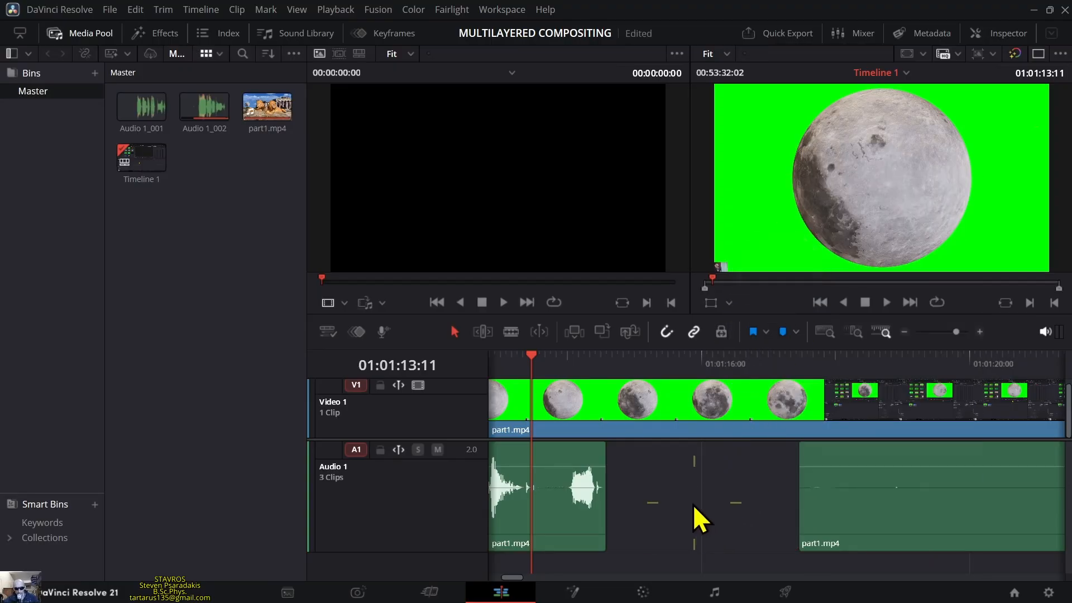
Play the timeline from 01:01:14:23 across the gap in Audio 1 to check for silence
left_click_drag(536, 363, 632, 385)
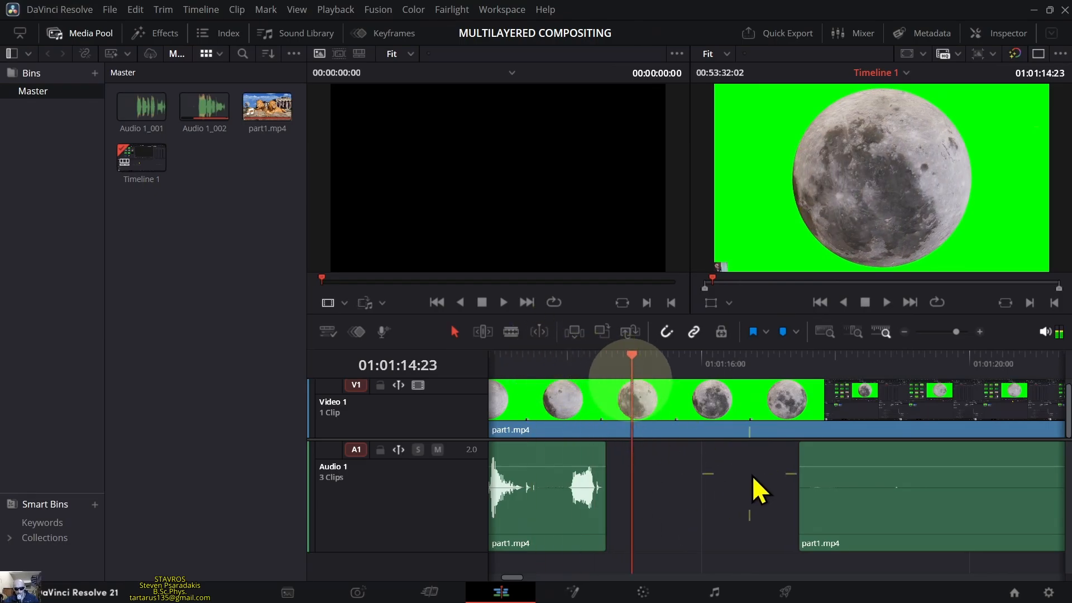
left_click(882, 303)
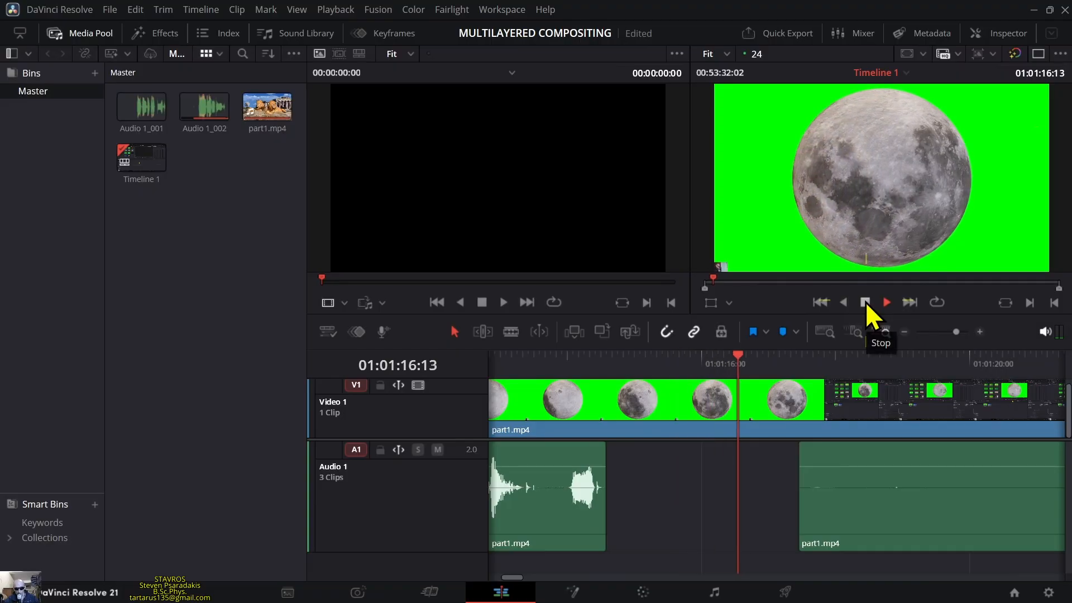
left_click(865, 302)
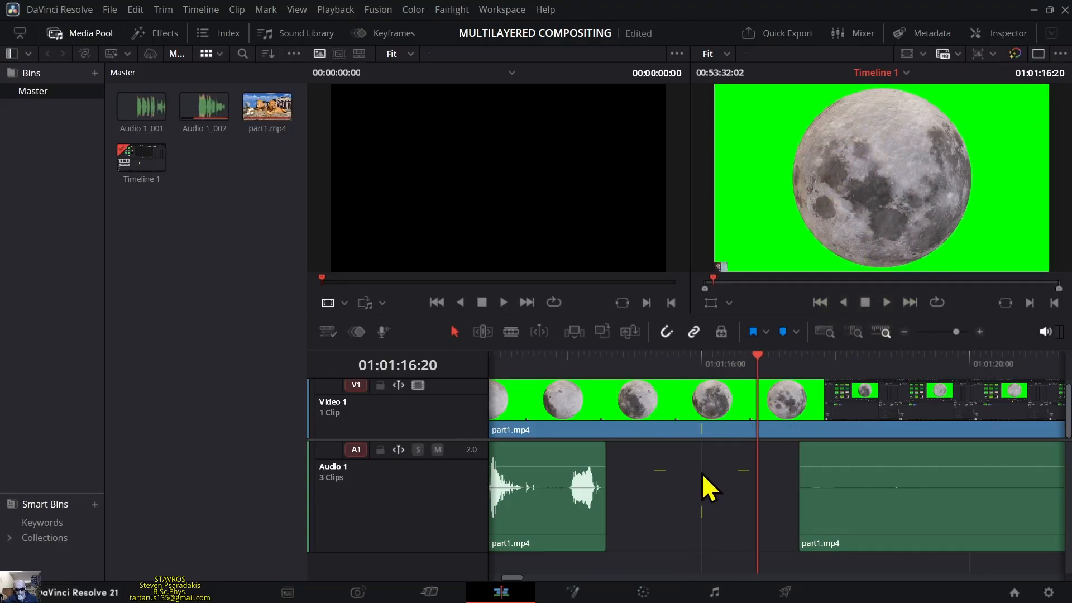
Return to the Fairlight page and reset its UI layout
left_click(715, 593)
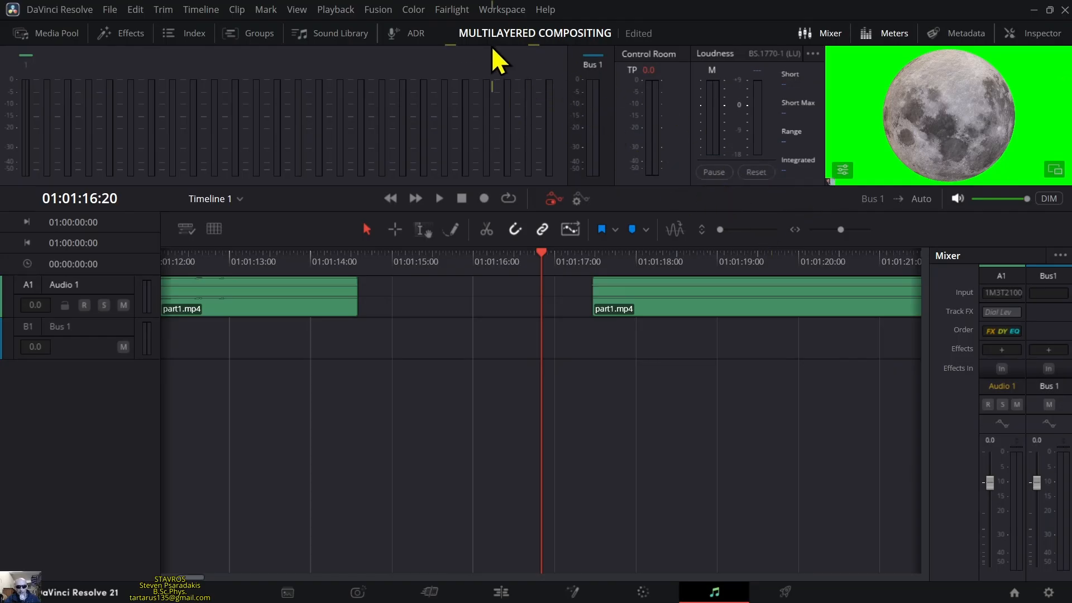
left_click(486, 13)
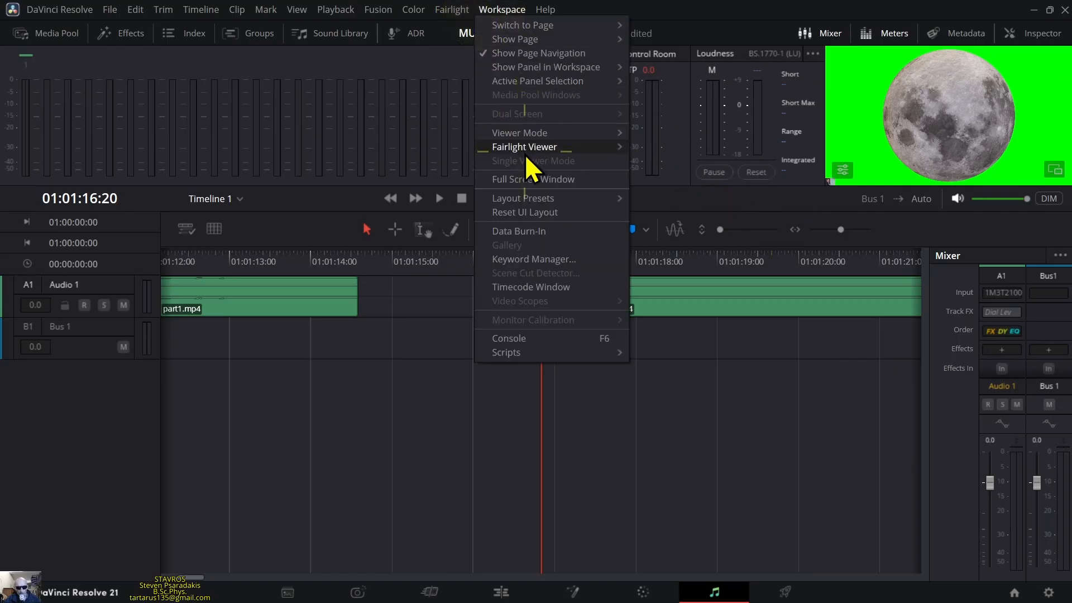
left_click(502, 213)
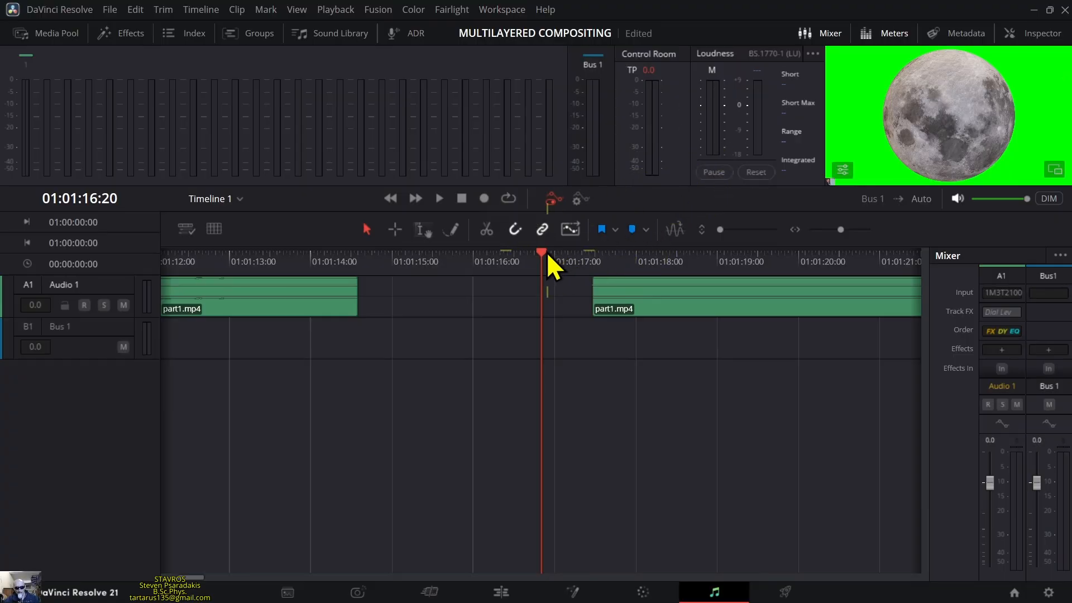
With the playhead at 01:01:14:16 near the start of the gap, arm Audio 1 for recording and mute Bus 1
mouse_move(844, 235)
left_mouse_down()
mouse_move(816, 239)
mouse_move(841, 241)
left_mouse_up()
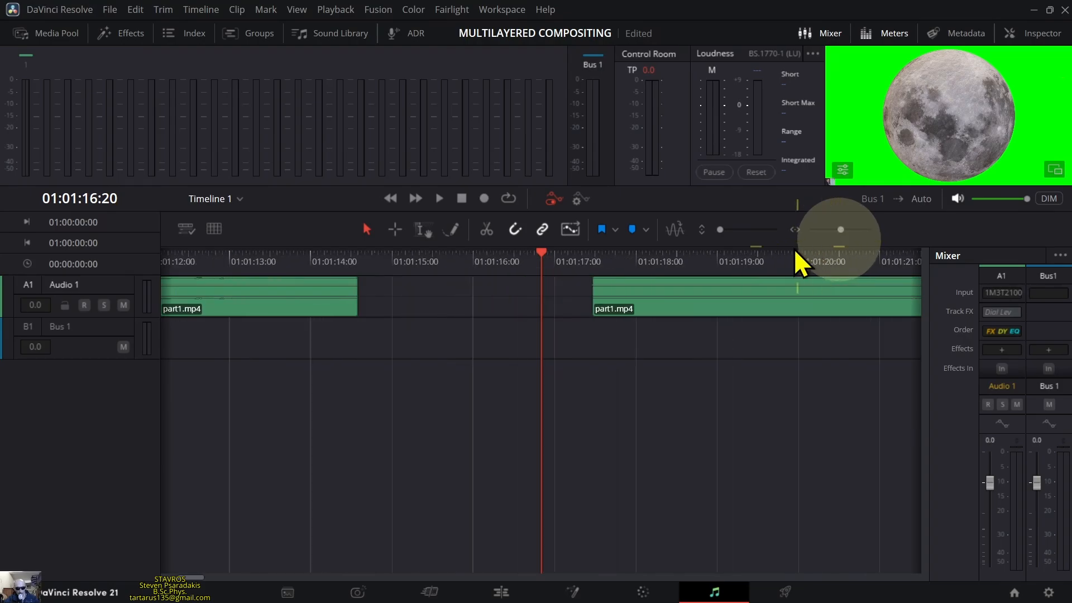
left_click(546, 254)
left_click_drag(545, 252, 368, 275)
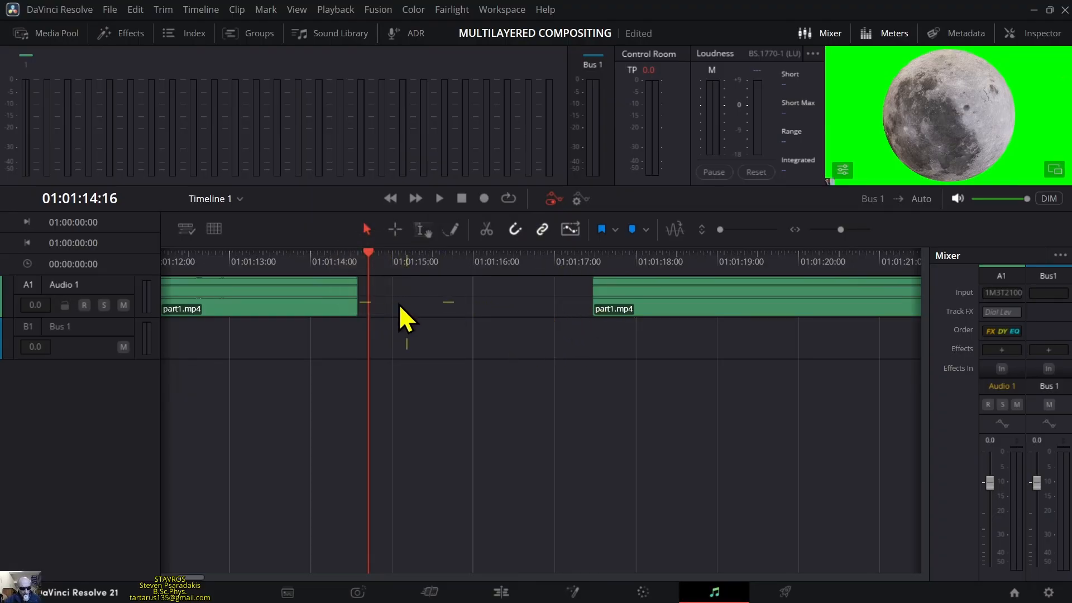
left_click(86, 310)
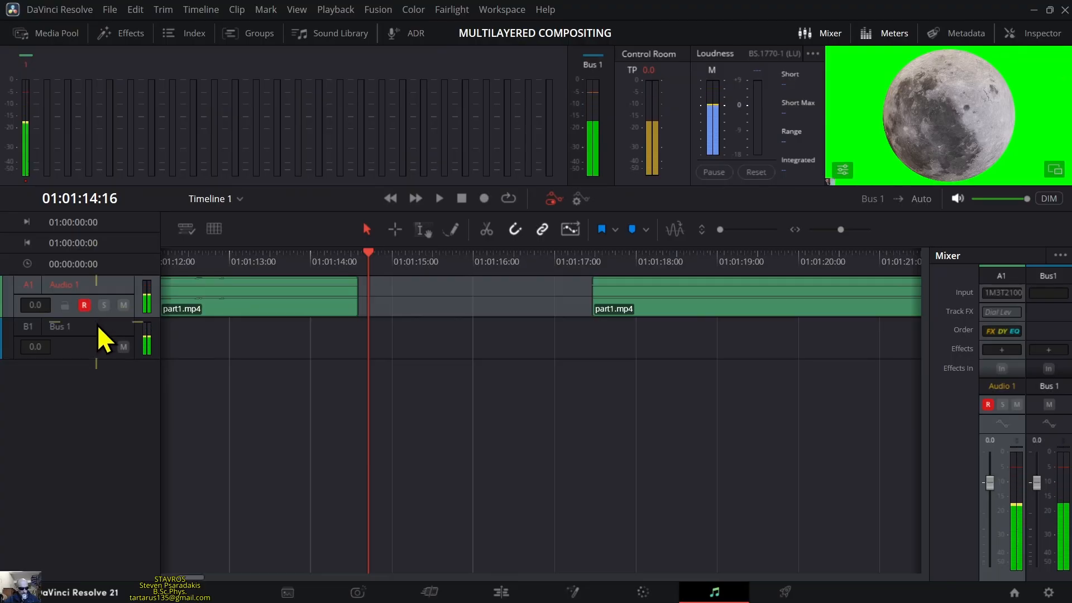
left_click(123, 348)
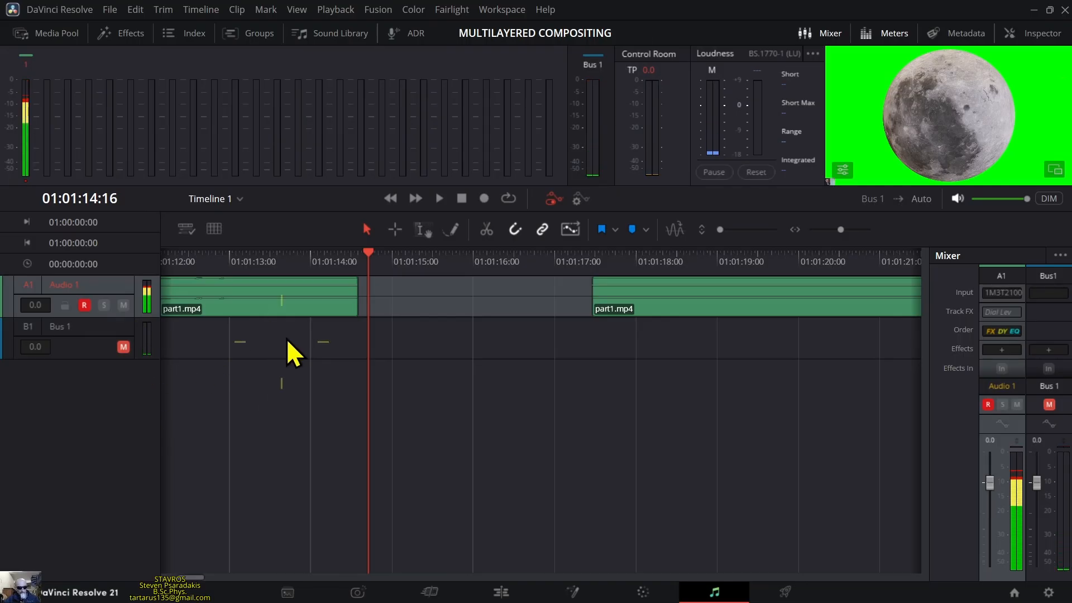
Record a replacement voice take on Audio 1 from 01:01:14:16, ending within the gap between the part1.mp4 segments
left_click(369, 255)
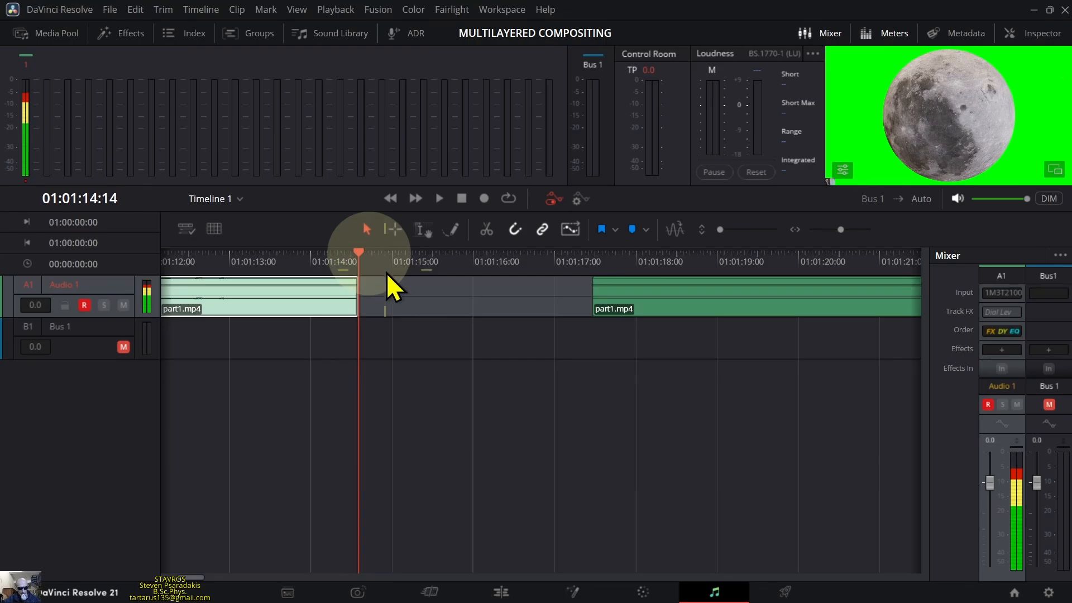
left_click(364, 252)
left_click_drag(364, 252, 370, 254)
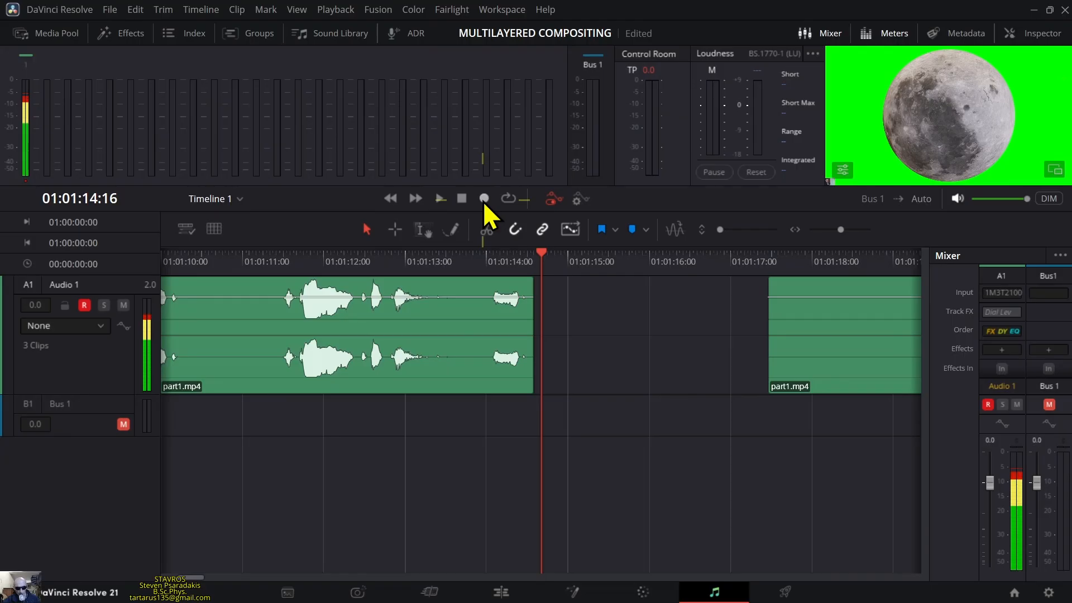
left_click(484, 198)
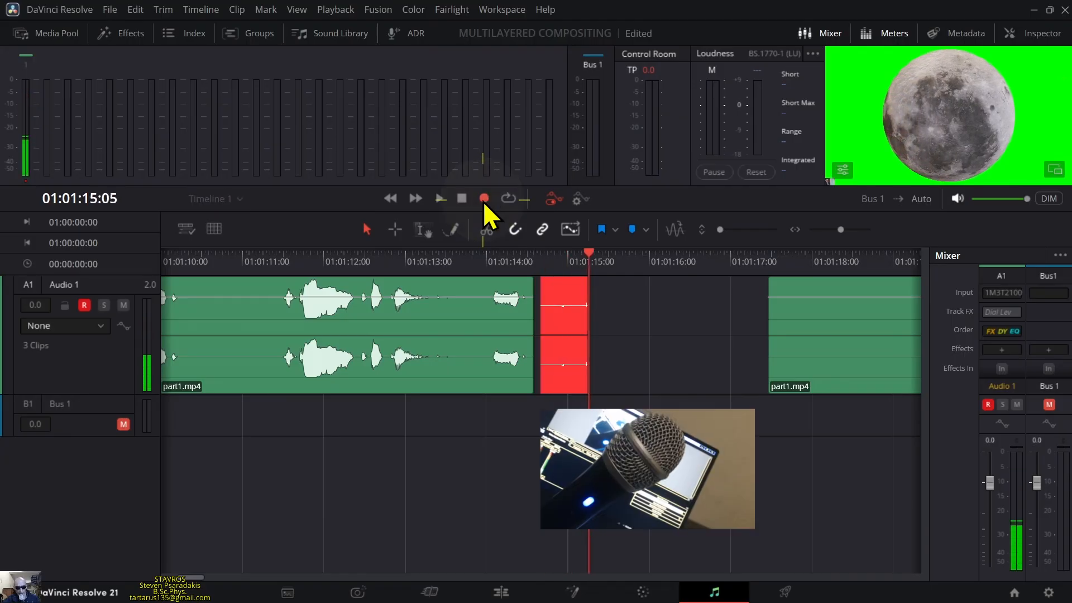
left_click(484, 200)
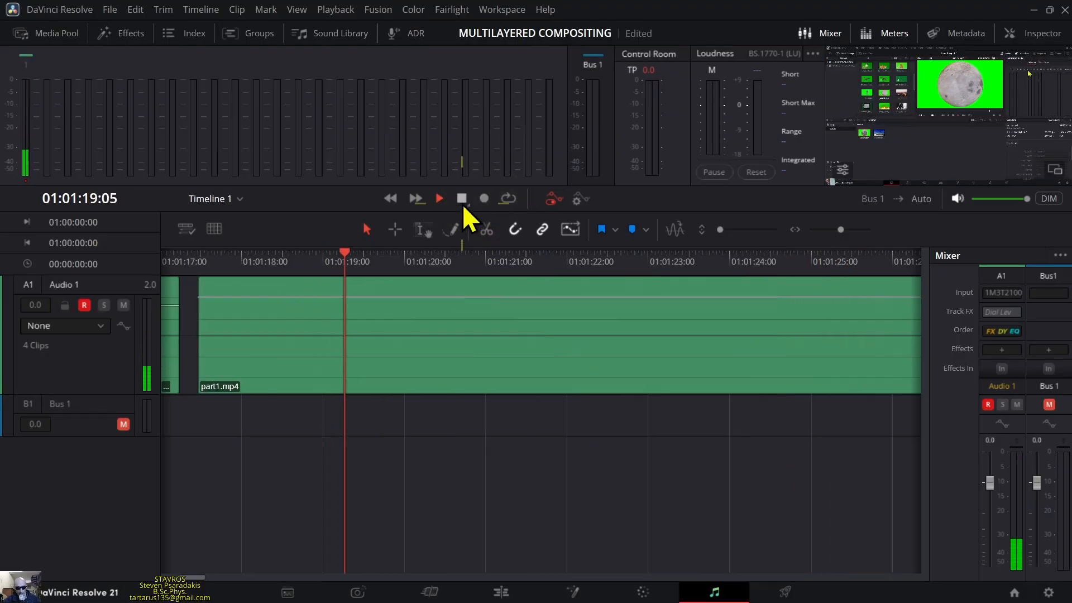
Stop playback, return the playhead to 01:01:14:20 near the new recording's start, and end record mode by disarming Audio 1 and unmuting Bus 1
left_click(462, 200)
left_click(194, 577)
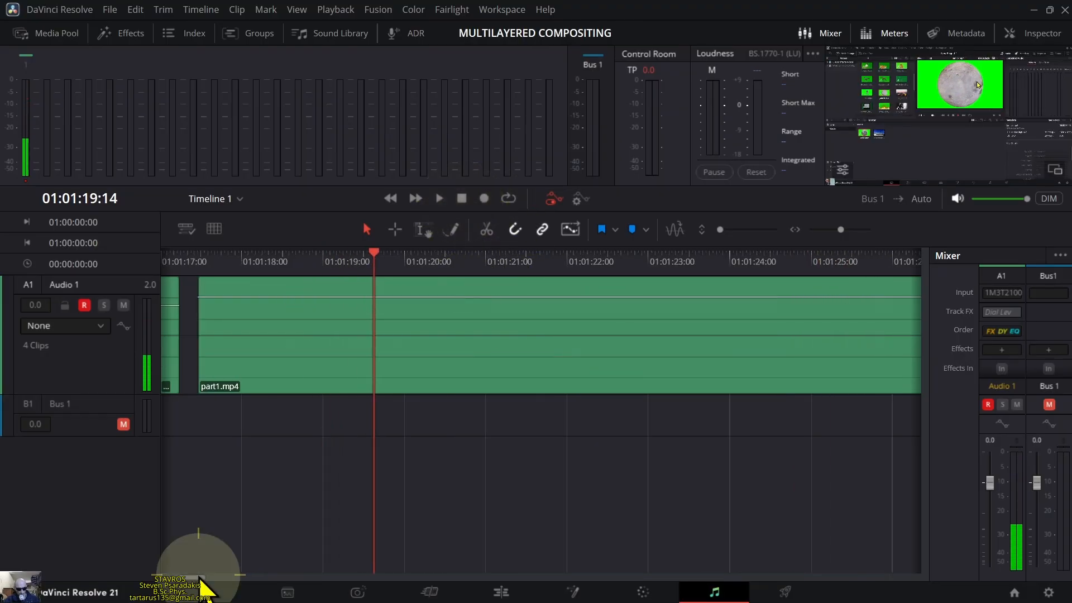
left_click_drag(193, 579, 199, 579)
left_click_drag(287, 262, 232, 284)
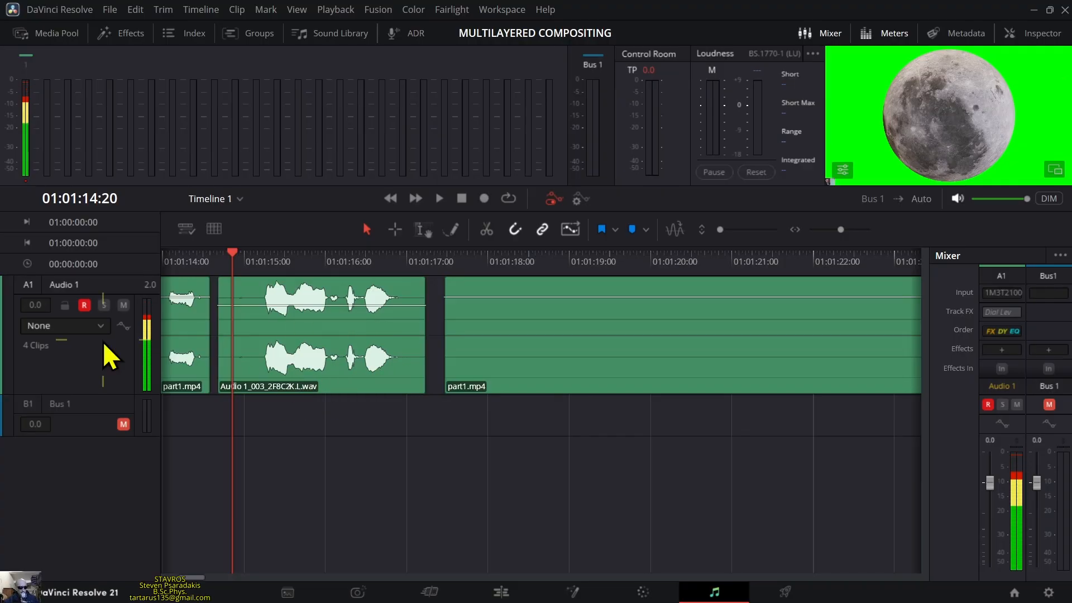
left_click(85, 306)
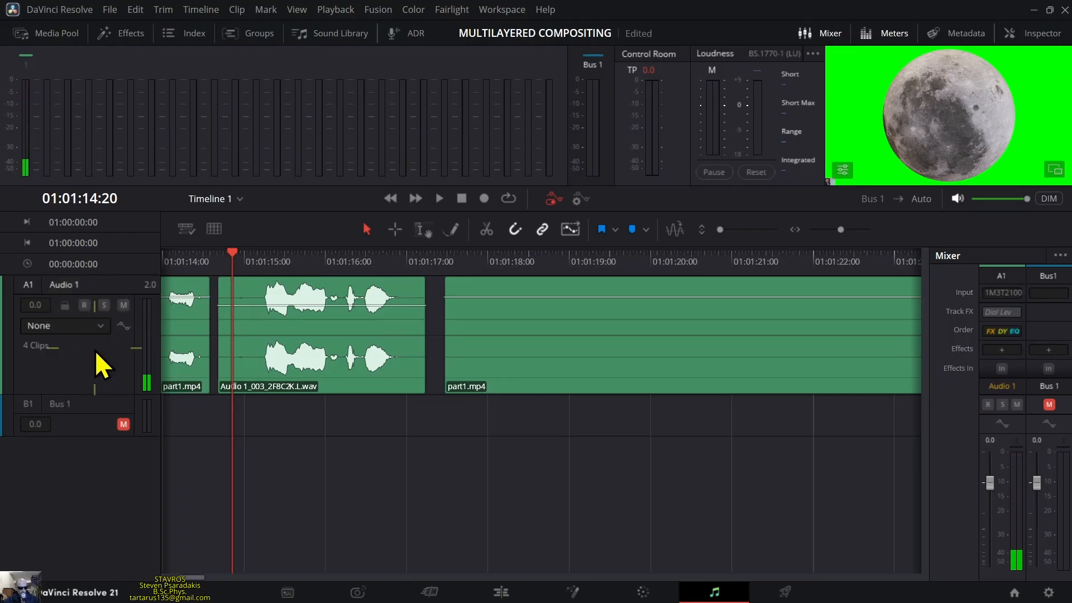
left_click(123, 423)
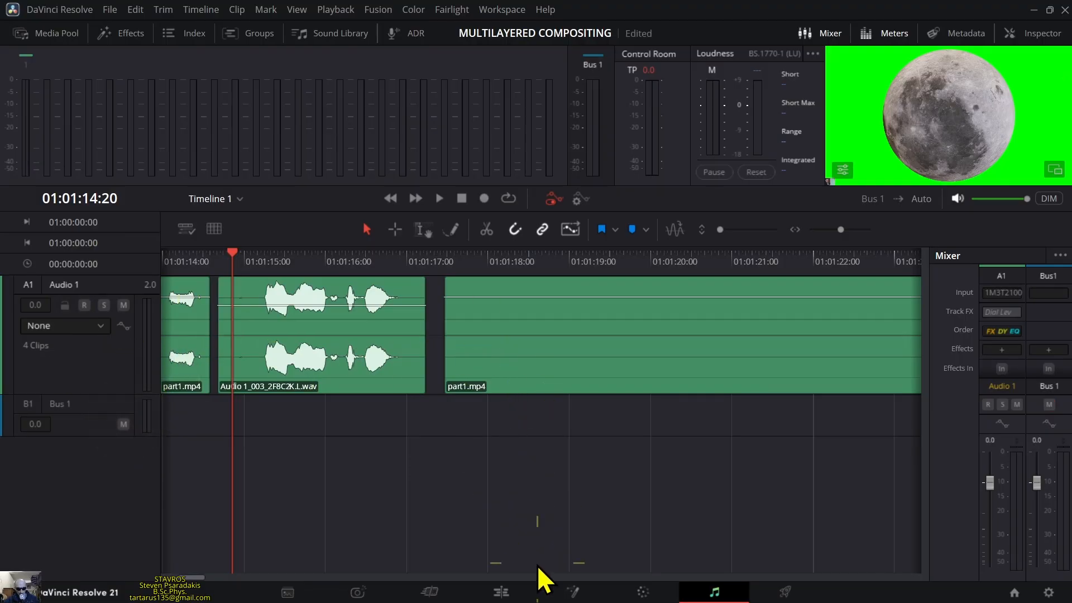
Play the timeline on the Edit page from 01:01:11:11 through the Audio 1_003 recording to check the replaced phrase
left_click(500, 592)
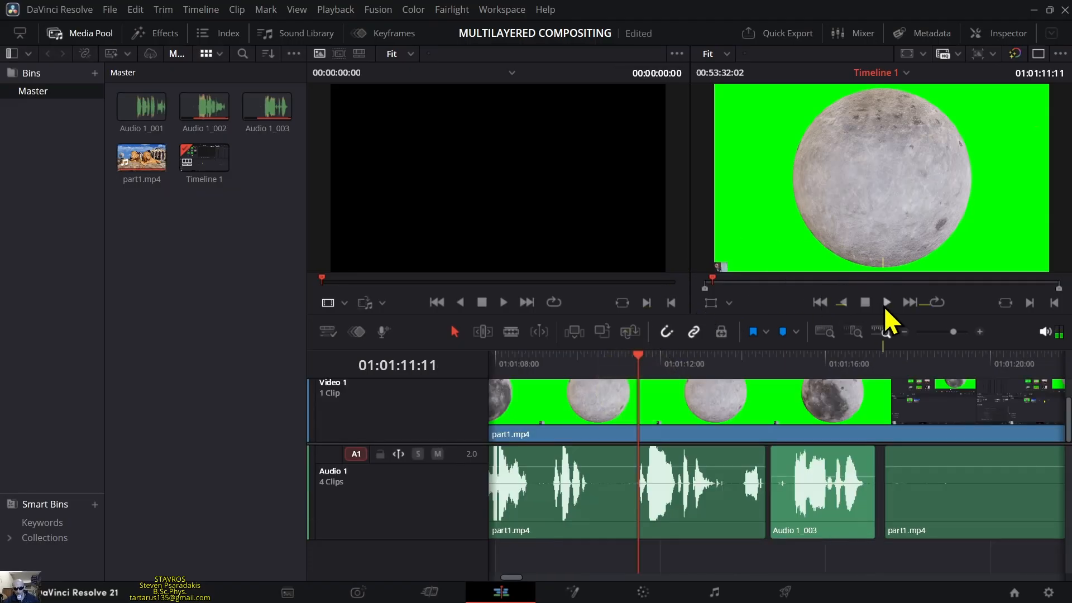
left_click(887, 302)
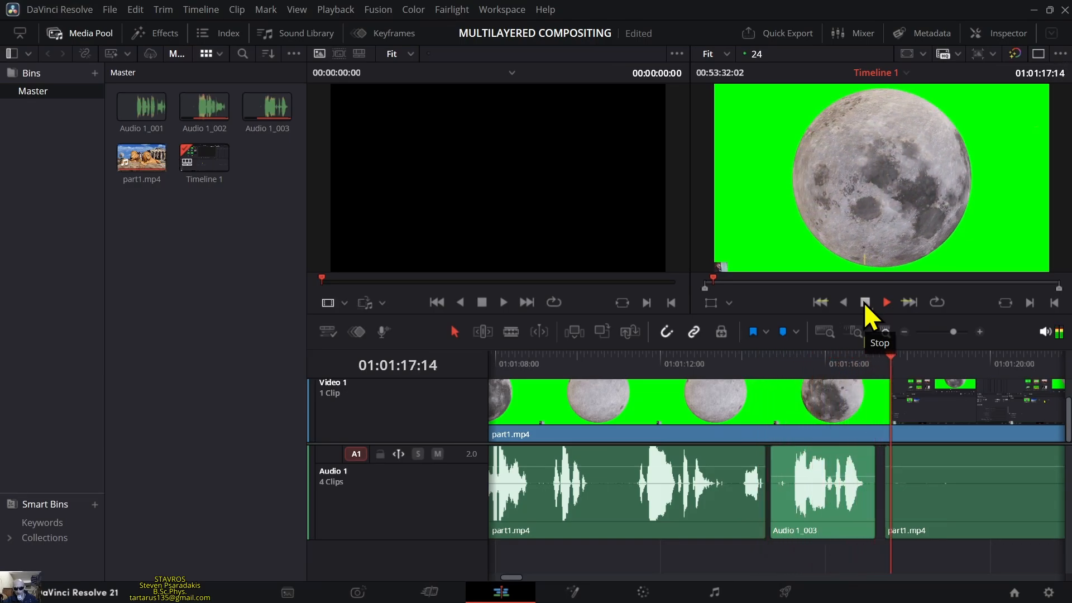
left_click(865, 302)
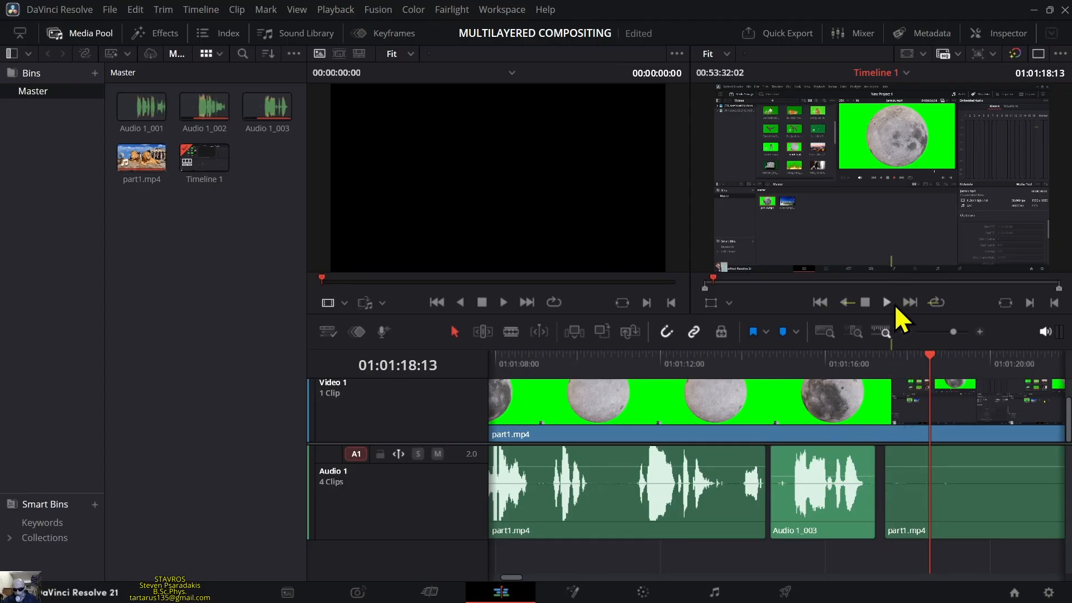
Try a slightly lower clip volume on the Audio 1_003 recording and raise it back to its original level
left_click(956, 332)
left_click_drag(956, 333, 960, 333)
scroll(713, 476, "left", 3)
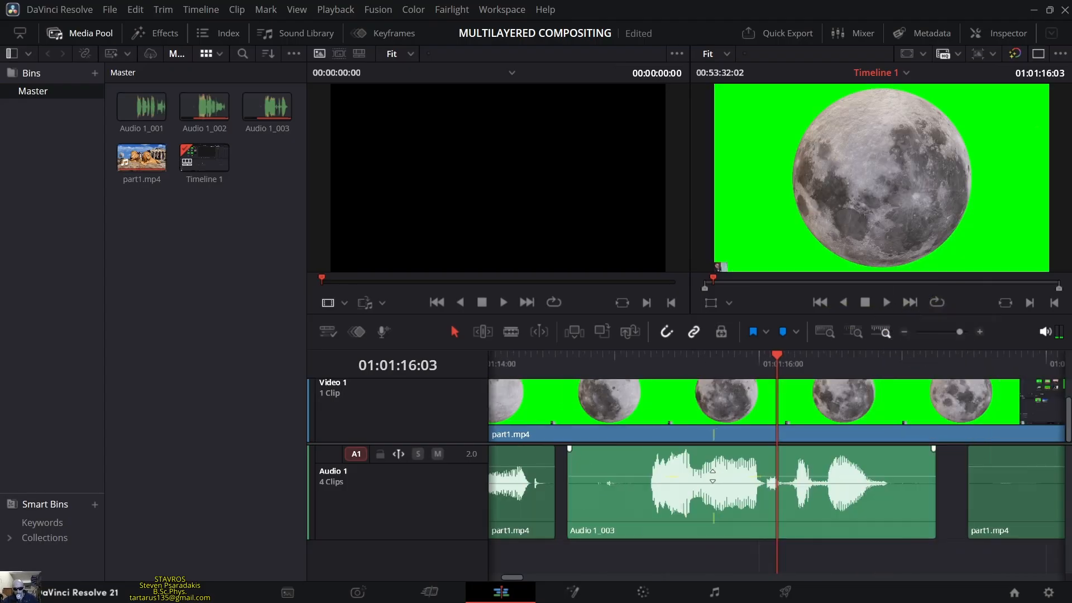
left_click(627, 476)
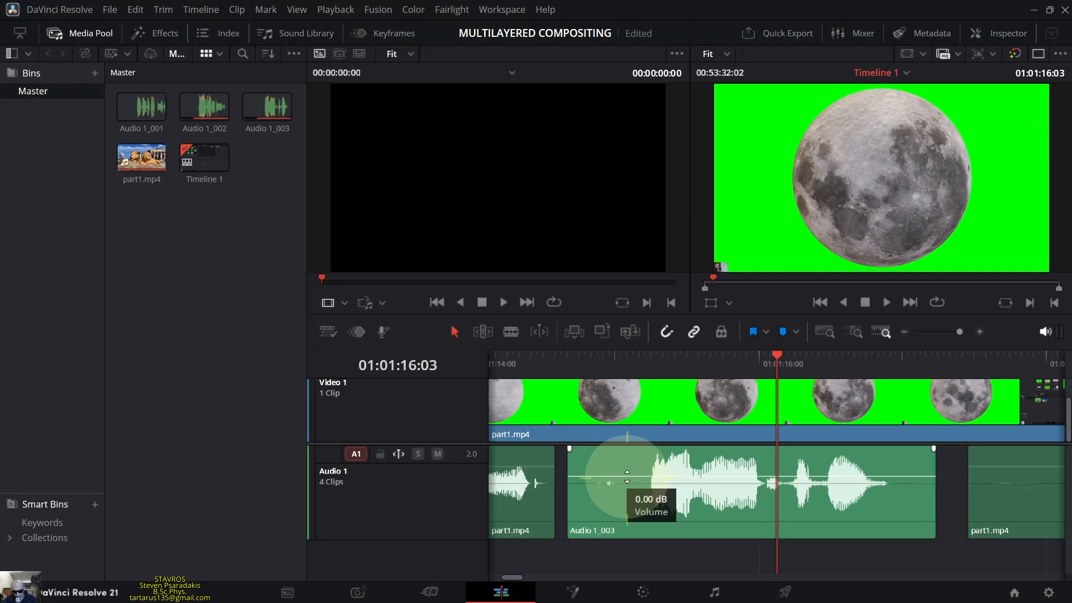
left_click_drag(627, 476, 628, 480)
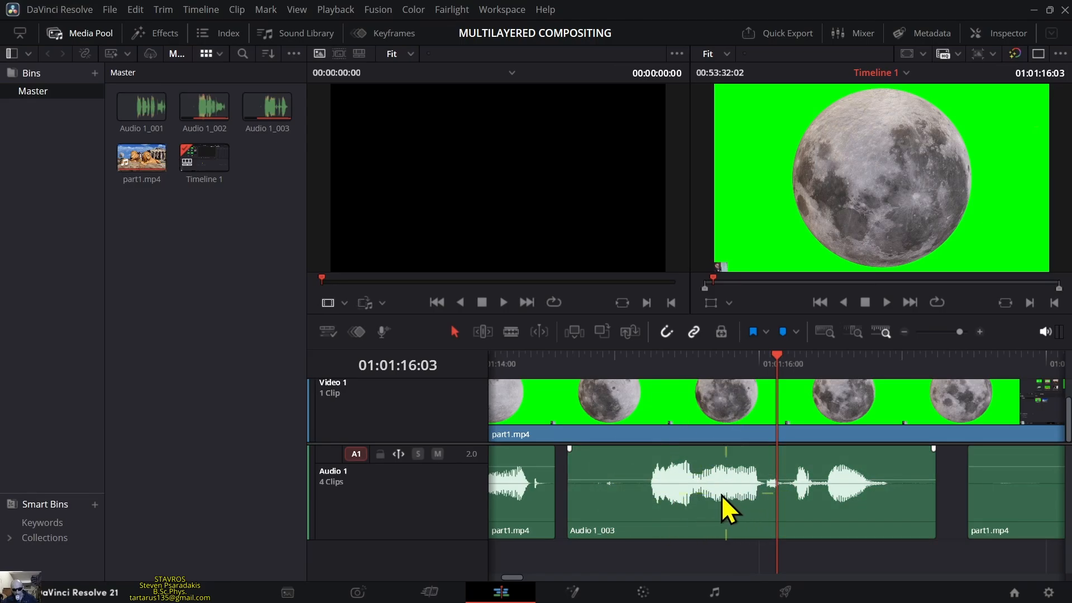
left_click_drag(647, 481, 647, 475)
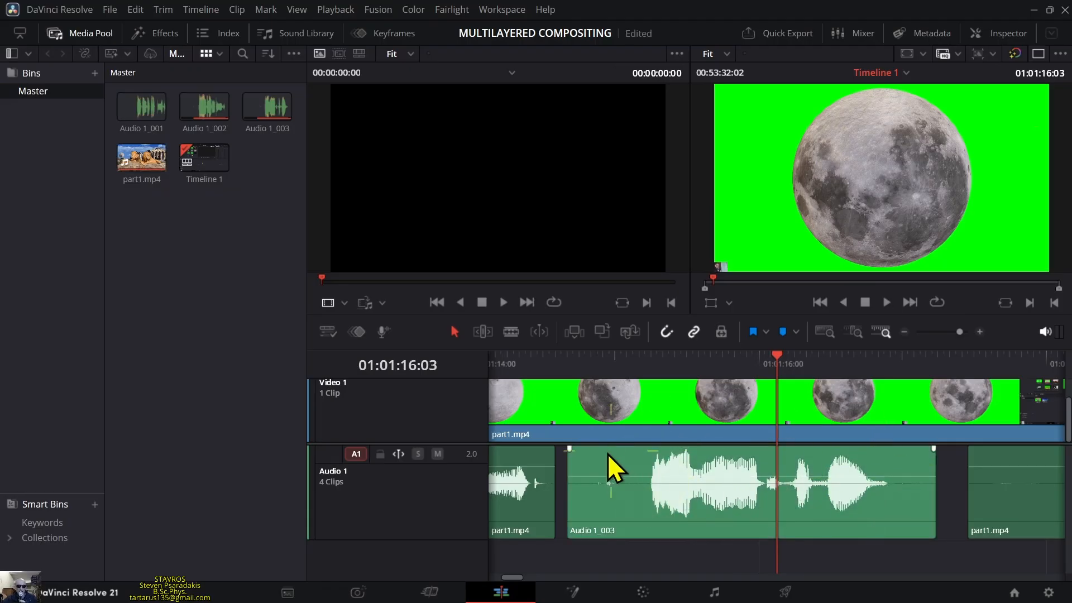